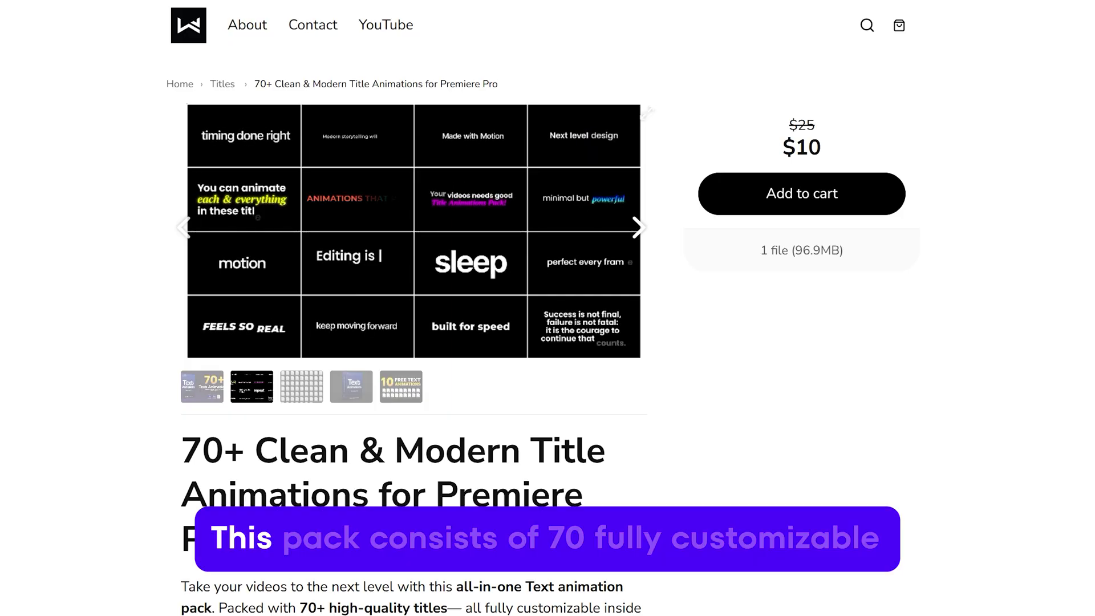
- Look through the product page of the 70+ Clean & Modern Title Animations pack
{"action": "scroll", "coordinate": [413, 333], "scroll_direction": "down", "scroll_amount": 4}
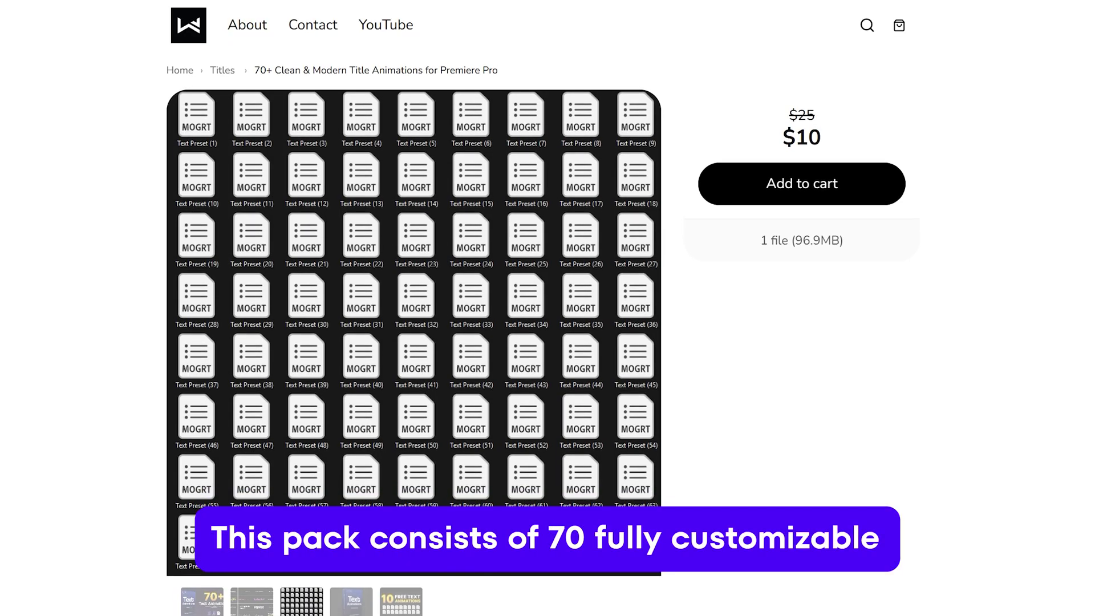
{"action": "scroll", "coordinate": [413, 319], "scroll_direction": "down", "scroll_amount": 5}
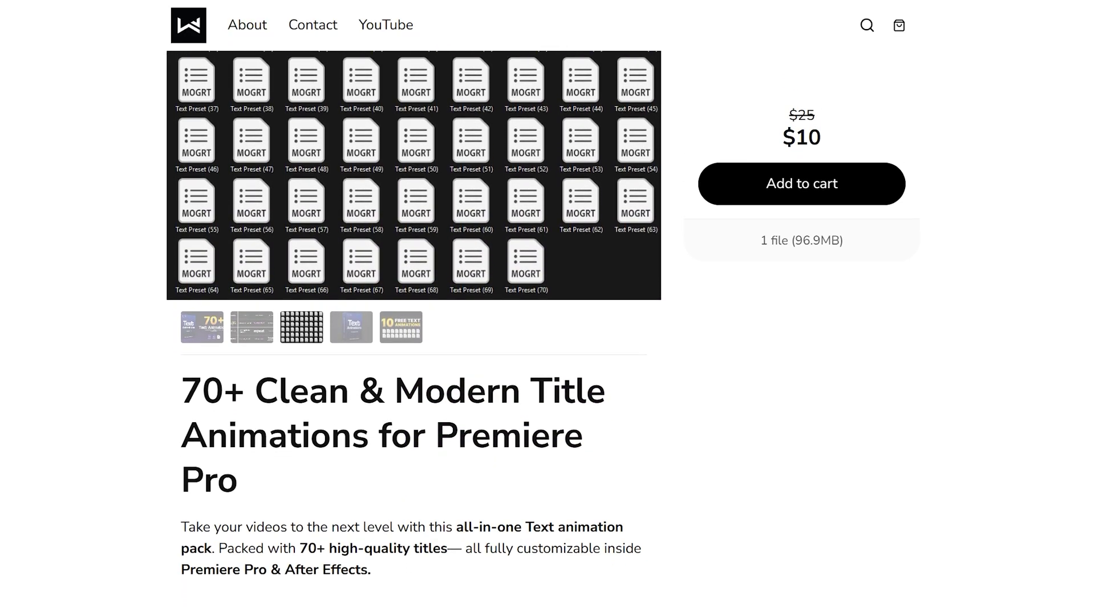
{"action": "scroll", "coordinate": [414, 319], "scroll_direction": "down", "scroll_amount": 6}
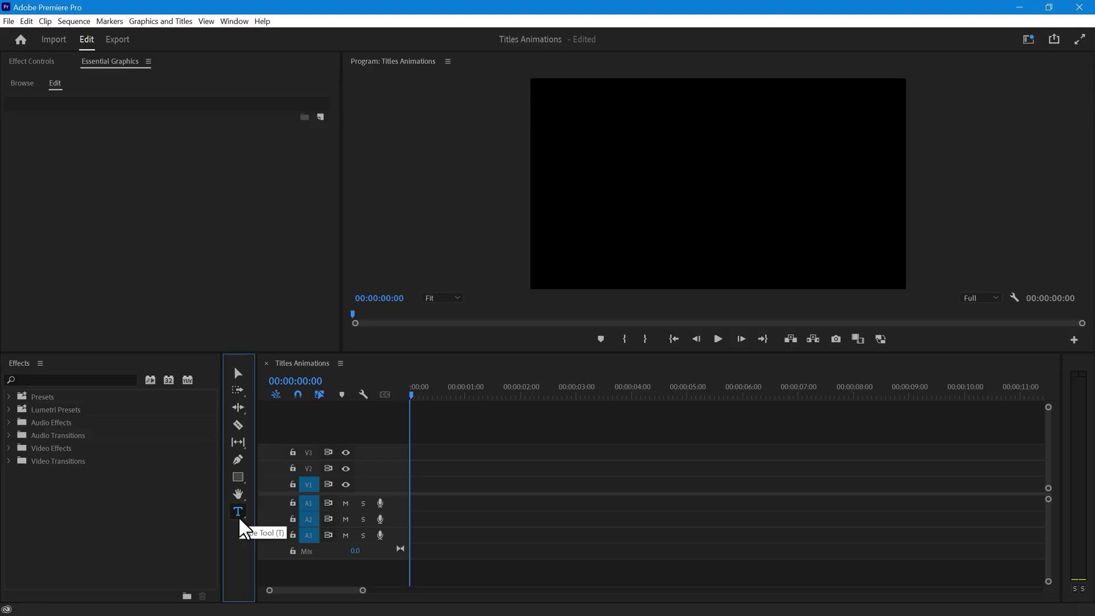
- Create two separate text layers in the frame, MOTION and, beneath it, DESIGN
{"action": "left_click", "coordinate": [665, 200]}
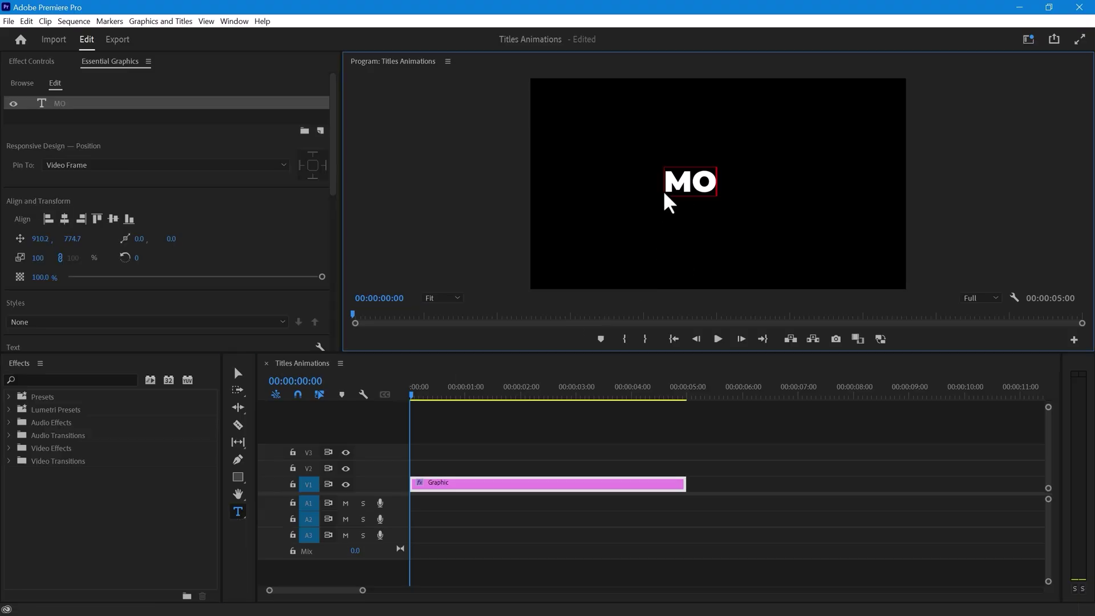
{"action": "type", "text": "MOTION"}
{"action": "left_click", "coordinate": [674, 225]}
{"action": "type", "text": "DESI"}
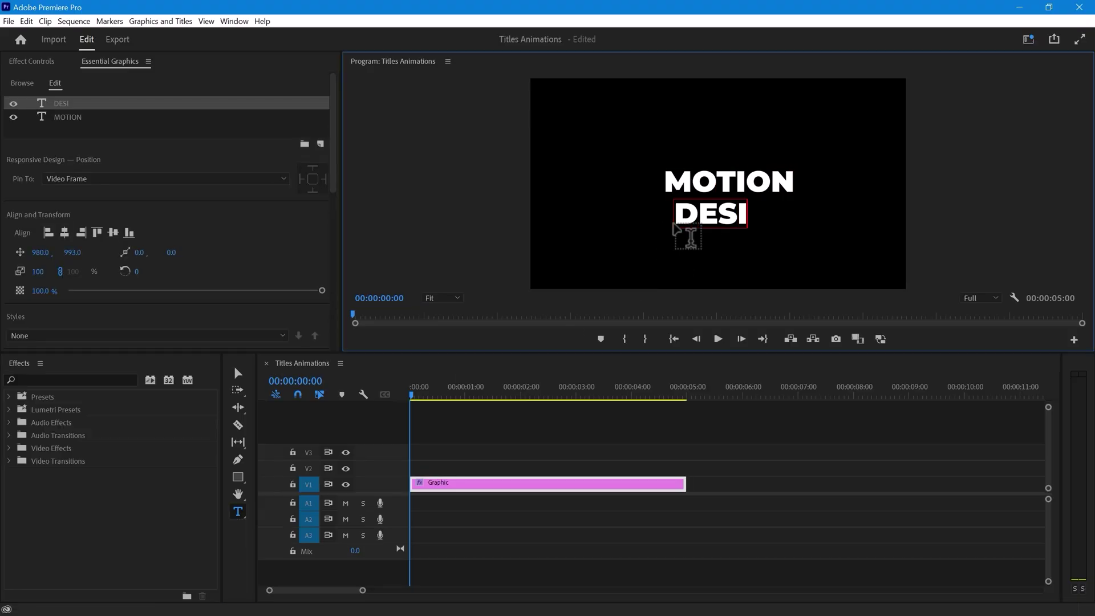
{"action": "type", "text": "GN"}
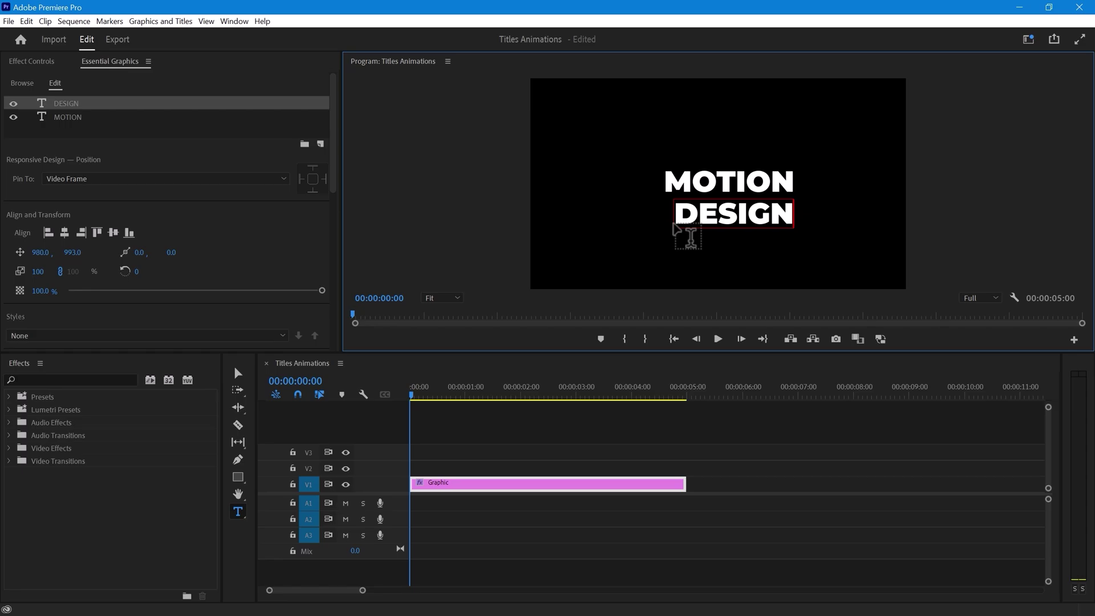
- Scale the DESIGN text to 110 and place it directly beneath MOTION at position 910.1, 971.0
{"action": "left_click", "coordinate": [238, 373]}
{"action": "left_click_drag", "start_coordinate": [794, 213], "coordinate": [797, 206]}
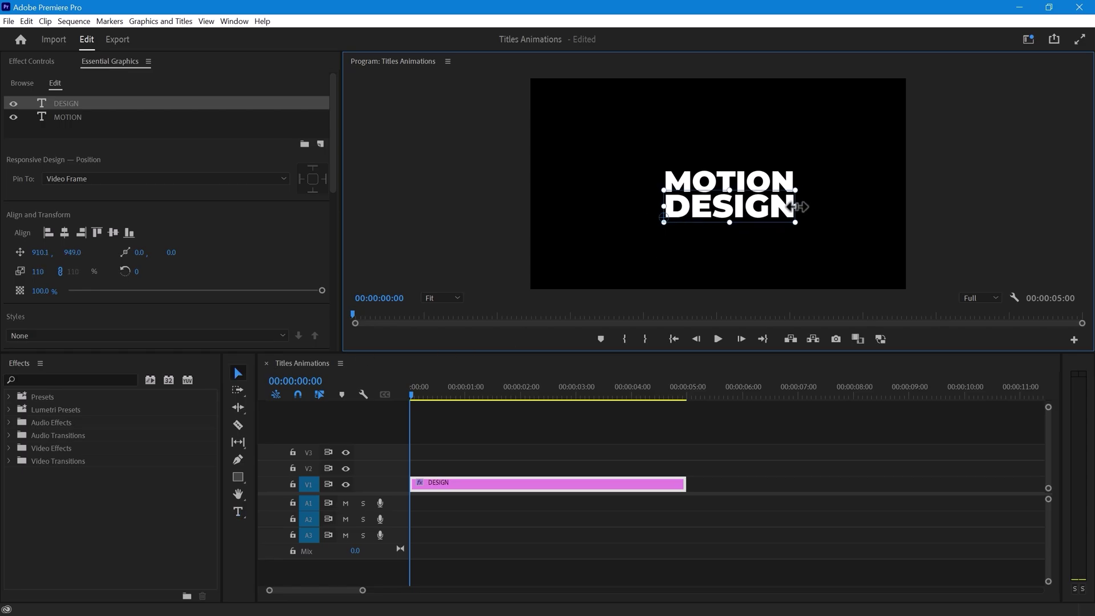
{"action": "left_click_drag", "start_coordinate": [72, 252], "coordinate": [83, 252]}
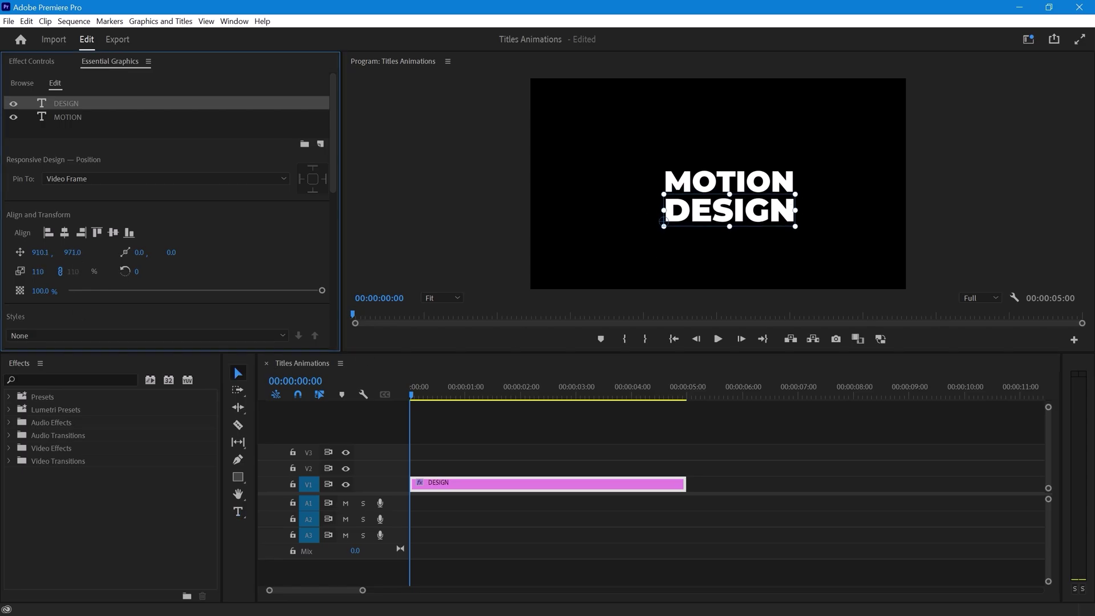
- Move the MOTION layer above DESIGN in the layer stack and add the Crop effect above MOTION
{"action": "left_click", "coordinate": [101, 408]}
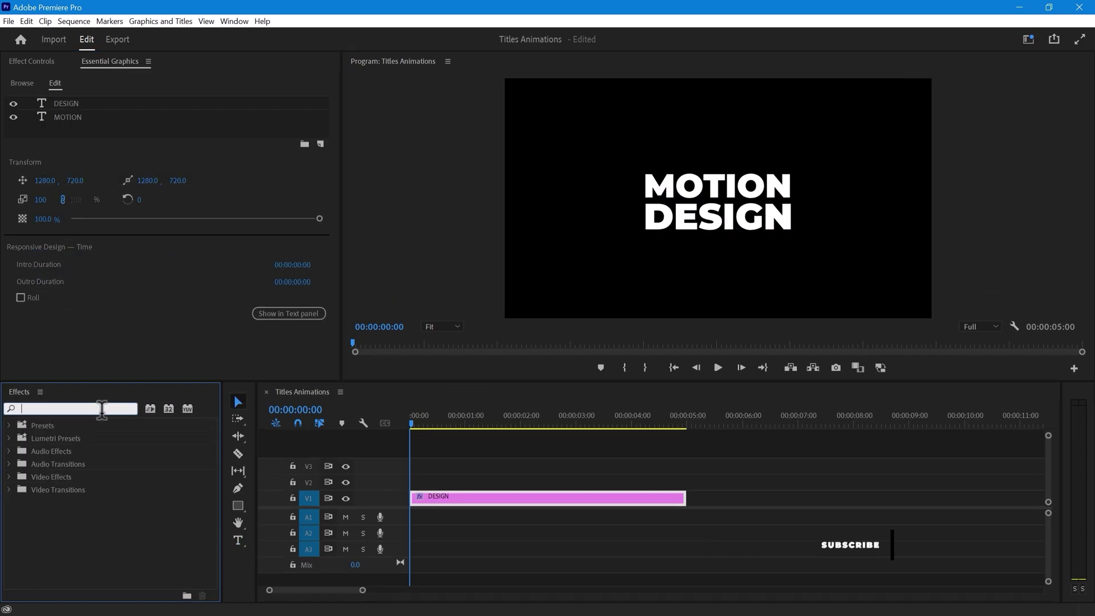
{"action": "type", "text": "Crop"}
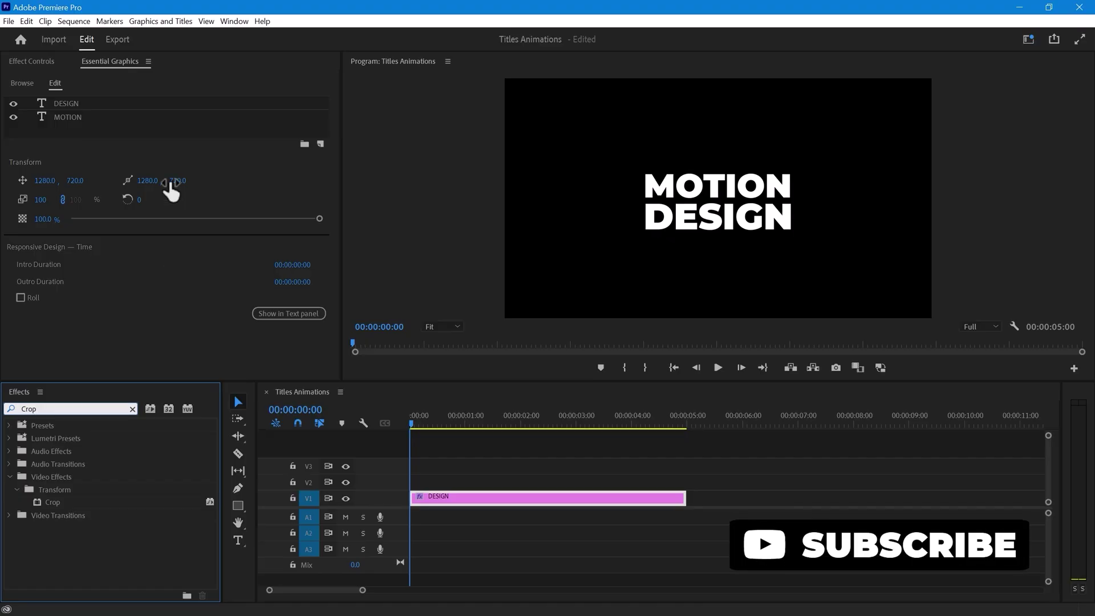
{"action": "left_click_drag", "start_coordinate": [72, 119], "coordinate": [94, 101]}
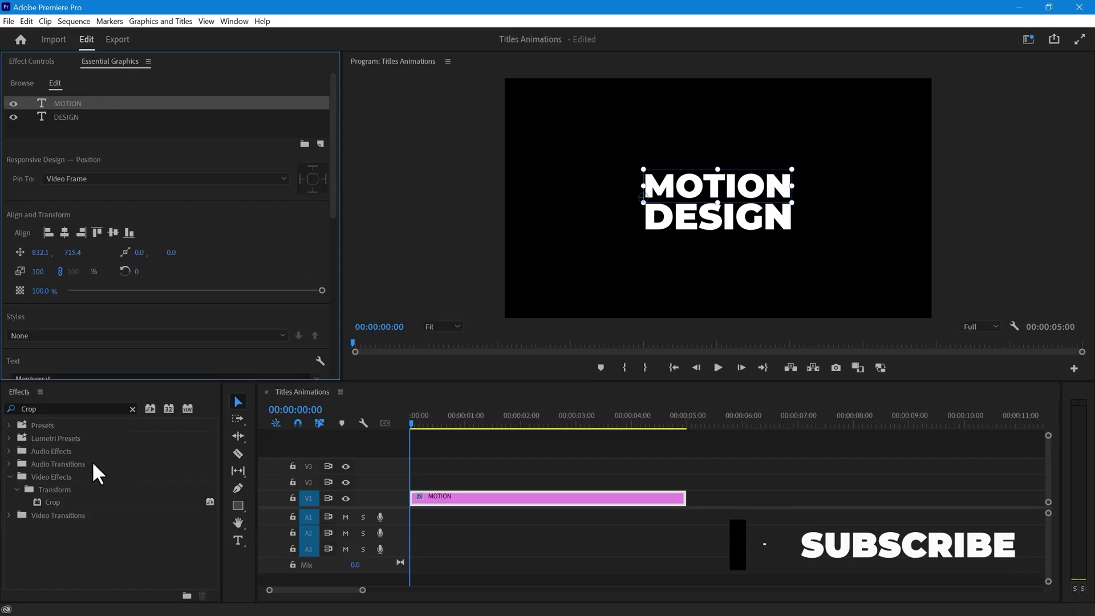
{"action": "left_click_drag", "start_coordinate": [50, 502], "coordinate": [80, 102]}
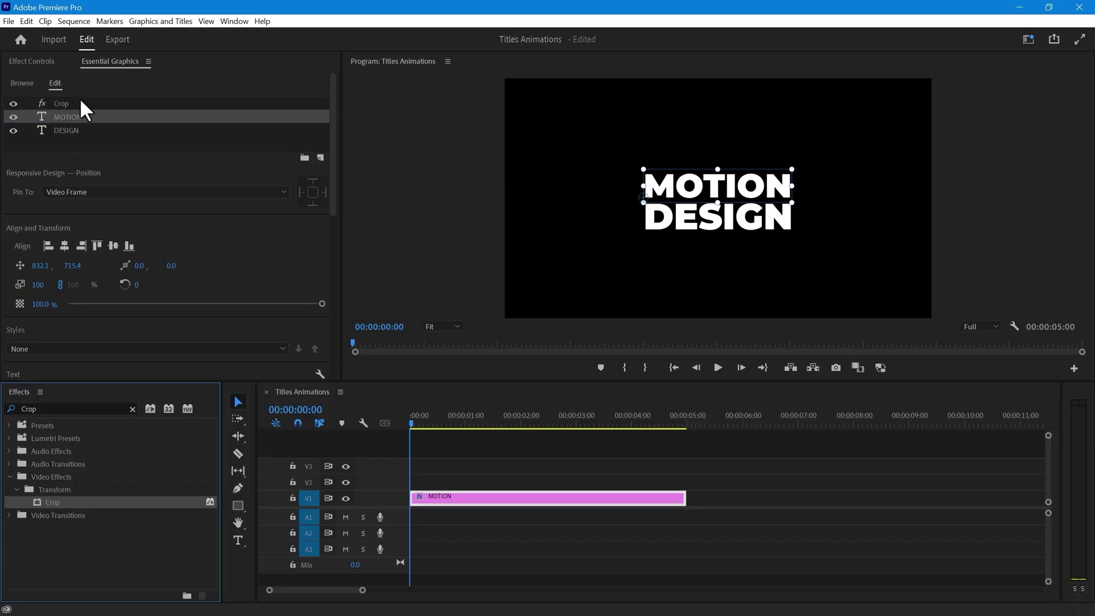
- Add the Transform effect between Crop and MOTION, and crop the frame's bottom edge up to the base of MOTION
{"action": "left_click", "coordinate": [92, 409]}
{"action": "type", "text": "Transfo"}
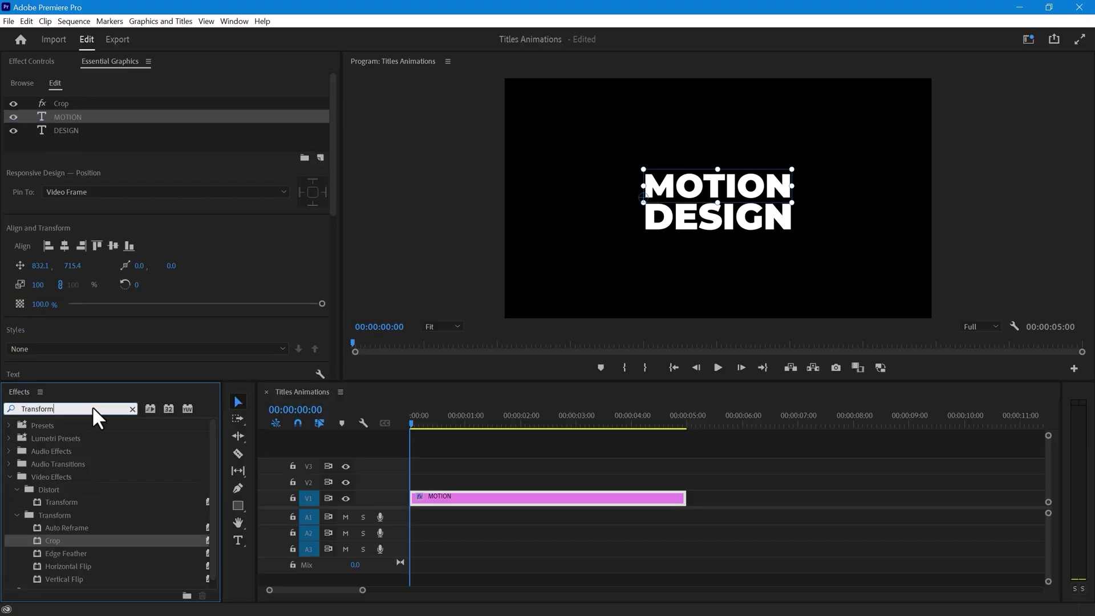
{"action": "type", "text": "rm"}
{"action": "left_click_drag", "start_coordinate": [70, 504], "coordinate": [75, 108]}
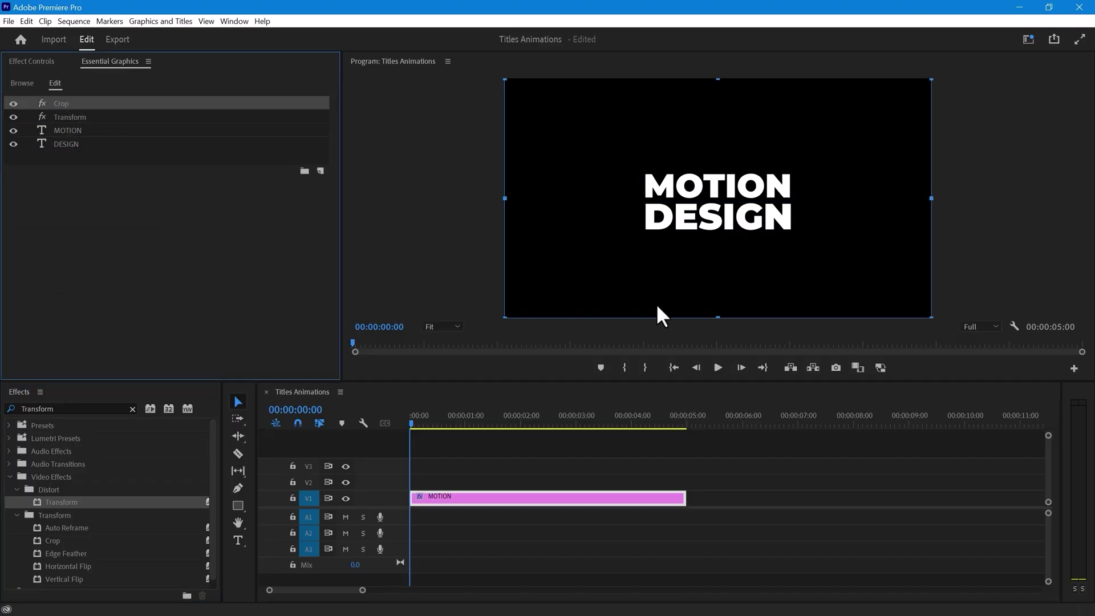
{"action": "left_click_drag", "start_coordinate": [720, 314], "coordinate": [751, 203]}
- Keyframe the Position of MOTION's Transform effect at 00:00:00:00 with a vertical value of 884
{"action": "left_click", "coordinate": [71, 118]}
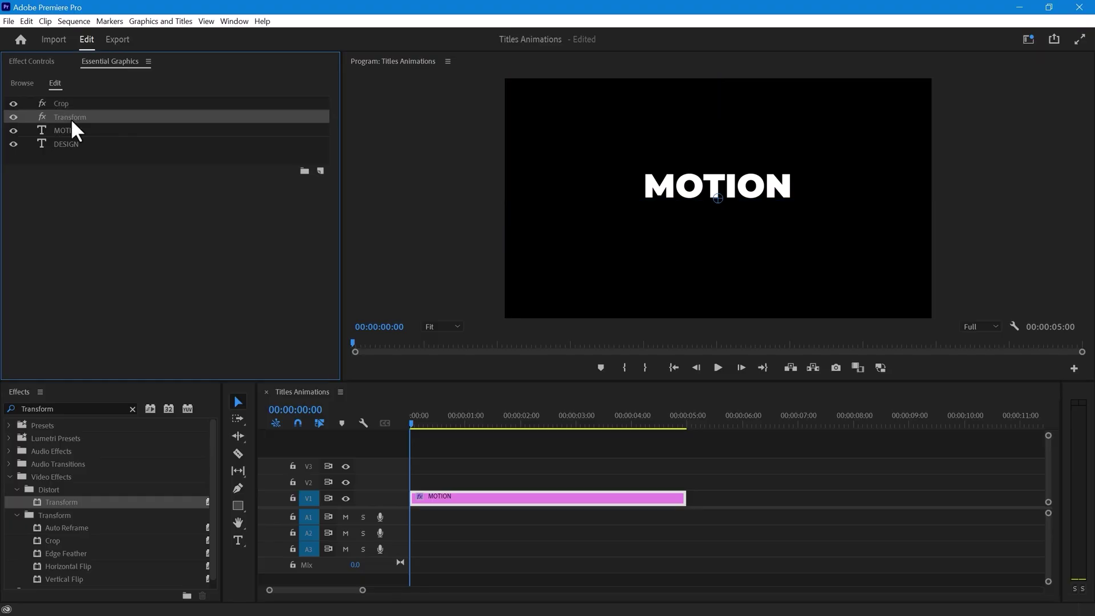
{"action": "left_click", "coordinate": [42, 63]}
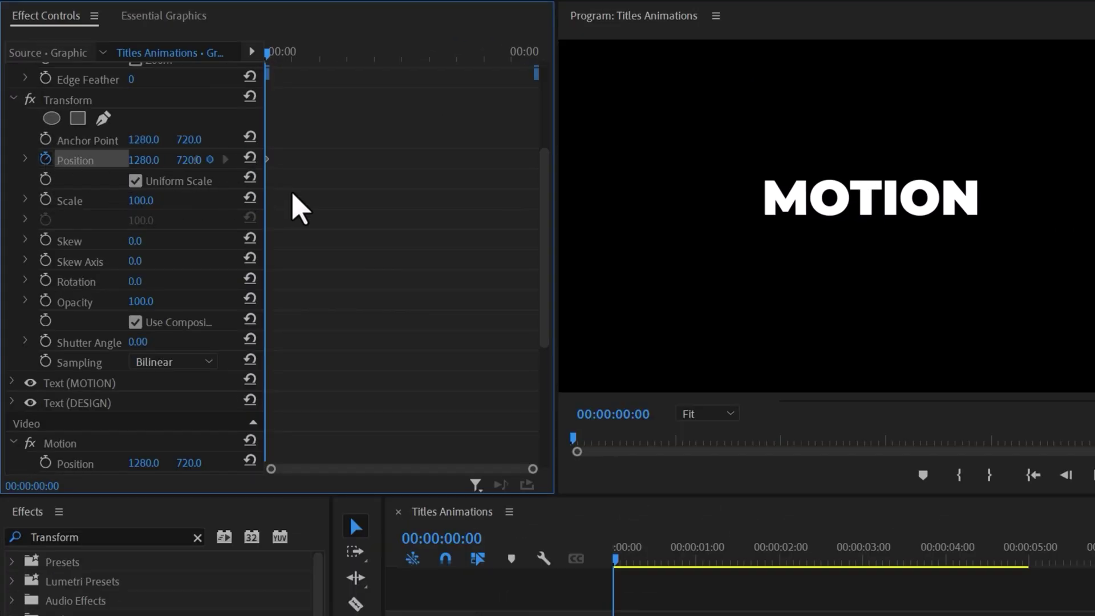
{"action": "left_click_drag", "start_coordinate": [188, 161], "coordinate": [195, 160]}
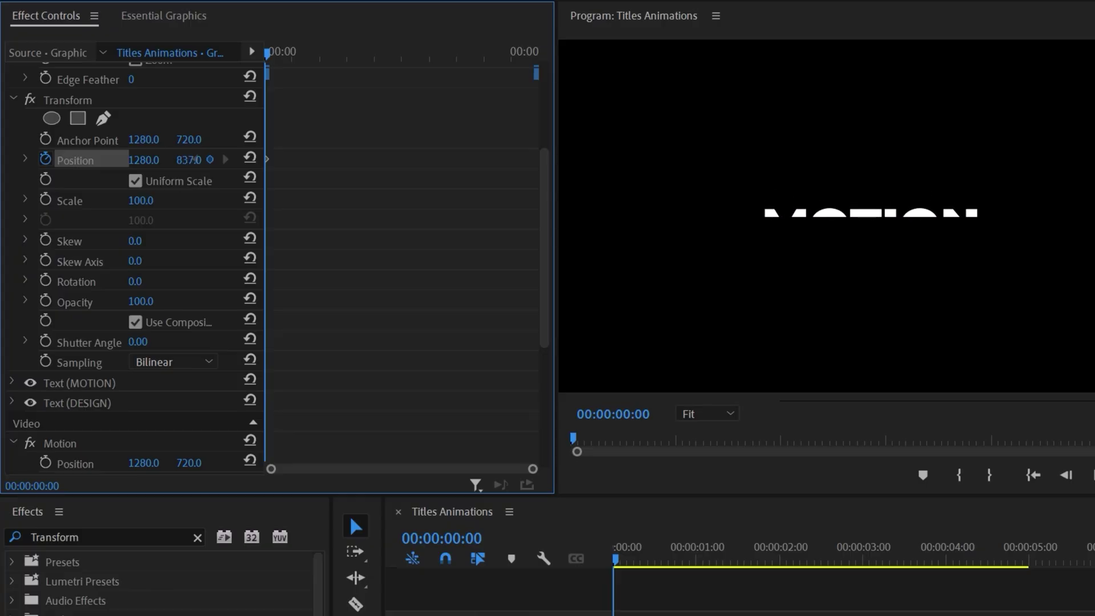
- Reset the Position of MOTION's Transform effect at 00:00:00:20 to keyframe it at 1280, 720
{"action": "key", "text": "shift+Right"}
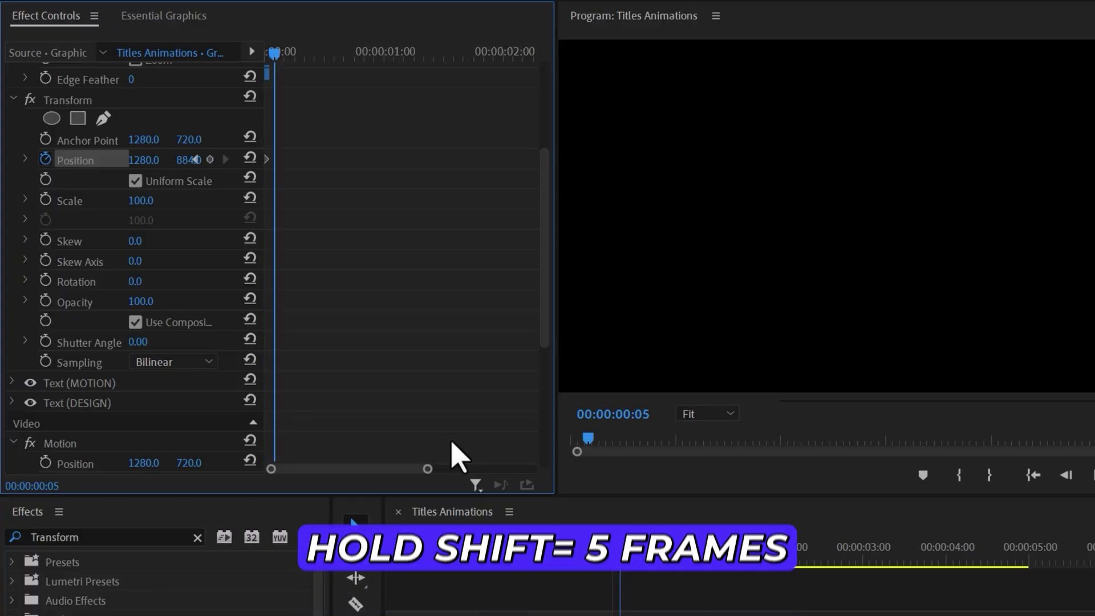
{"action": "key", "text": "shift+Right"}
{"action": "key", "text": "shift+Right"}
{"action": "key", "text": "shift+Right"}
{"action": "left_click_drag", "start_coordinate": [428, 469], "coordinate": [386, 469]}
{"action": "left_click", "coordinate": [249, 157]}
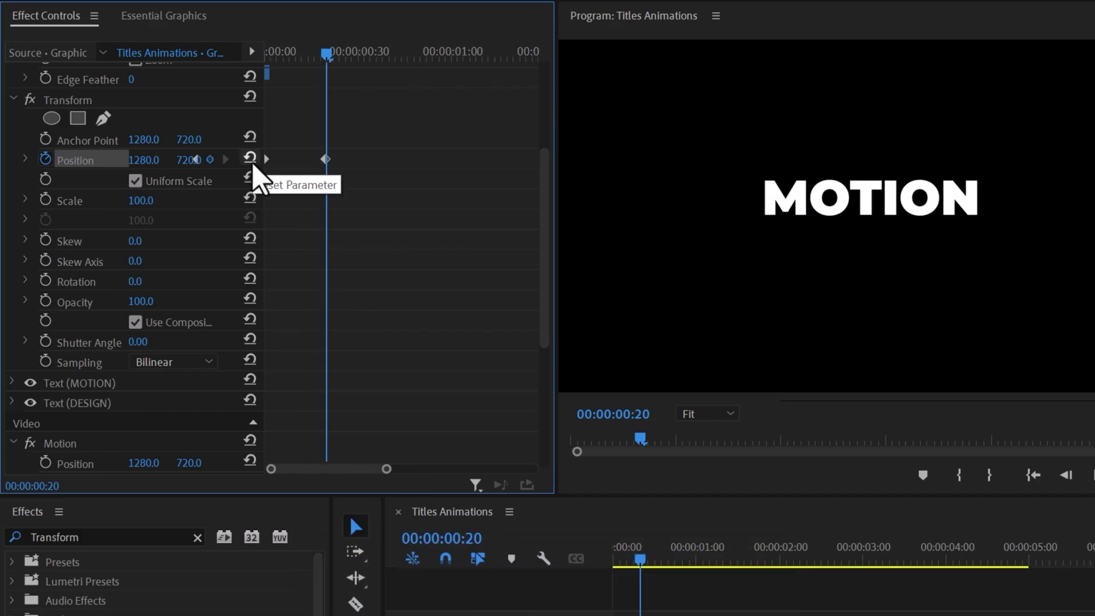
- Set the Shutter Angle of MOTION's Transform effect to 360
{"action": "left_click_drag", "start_coordinate": [327, 54], "coordinate": [324, 76]}
{"action": "left_click", "coordinate": [163, 343]}
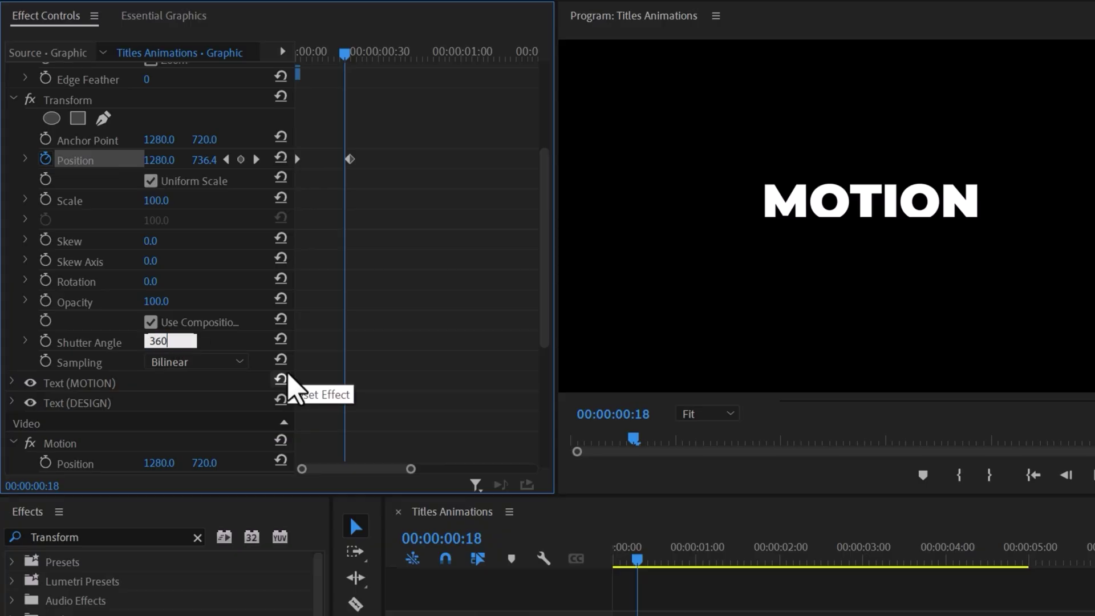
{"action": "key", "text": "Return"}
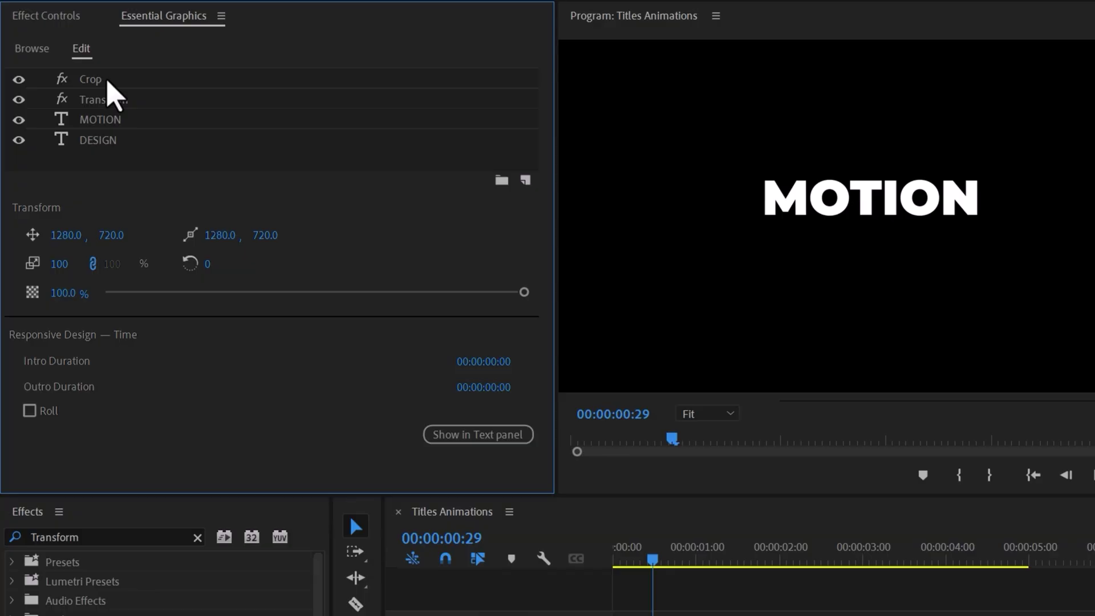
- Group the Crop, Transform and MOTION layers and collapse the group
{"action": "left_click", "coordinate": [107, 80]}
{"action": "left_click", "coordinate": [131, 102], "text": "ctrl"}
{"action": "left_click", "coordinate": [134, 116], "text": "ctrl"}
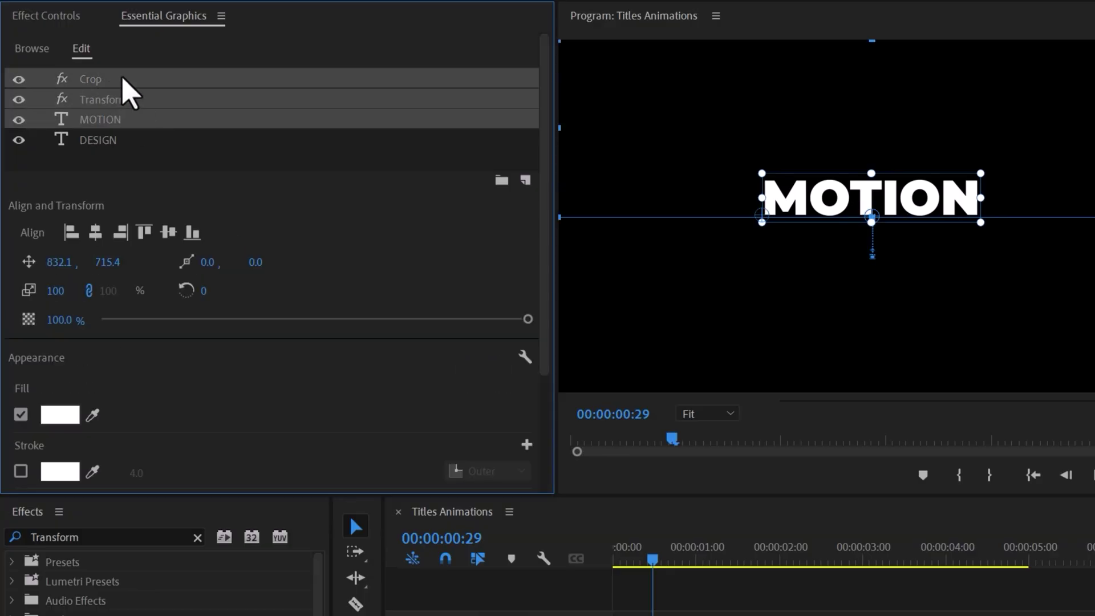
{"action": "left_click", "coordinate": [502, 180]}
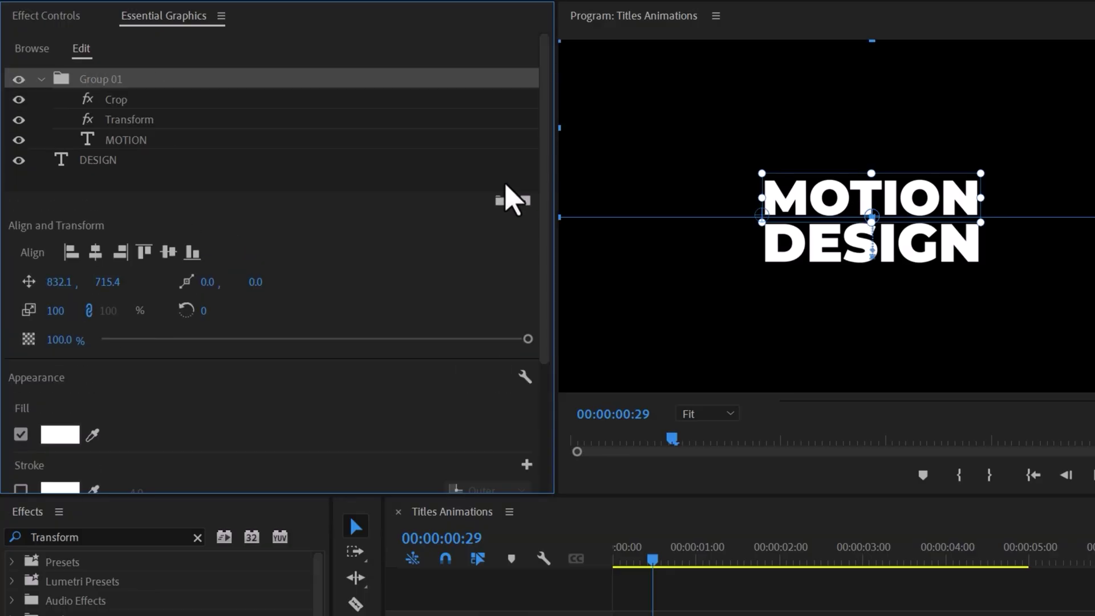
{"action": "left_click", "coordinate": [42, 79]}
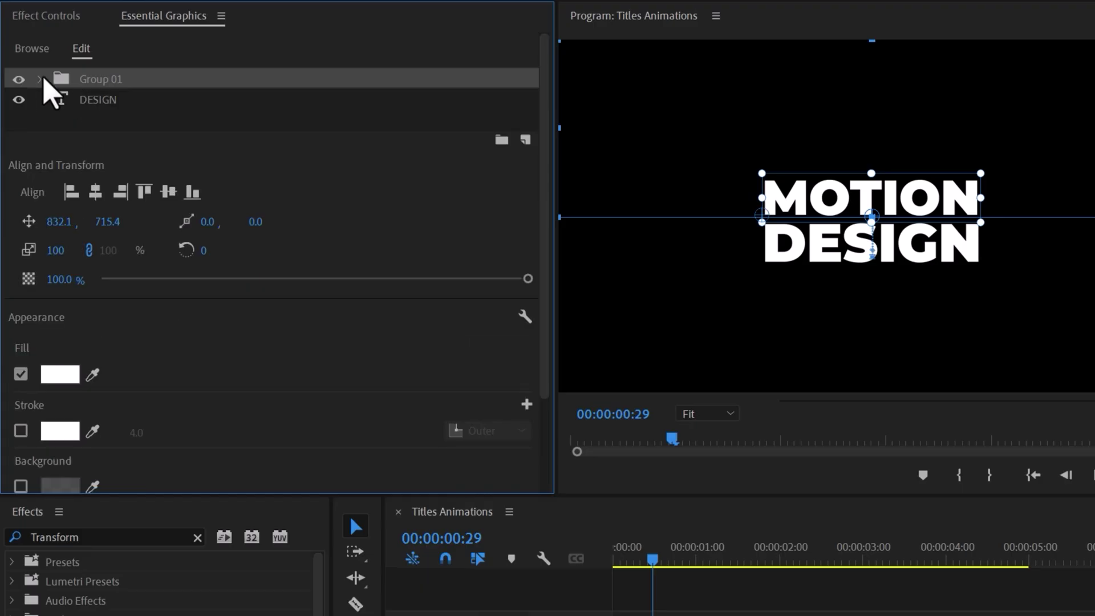
- Add Transform and Crop effects above DESIGN, with Crop uppermost, and crop the frame's top edge down to the top of DESIGN
{"action": "left_click_drag", "start_coordinate": [75, 613], "coordinate": [150, 107]}
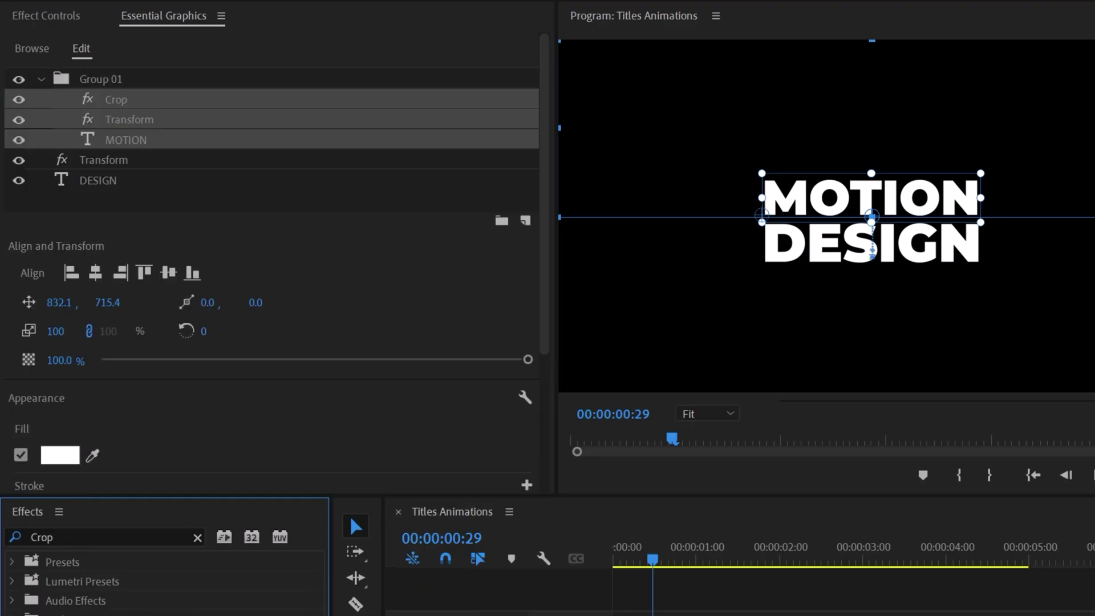
{"action": "left_click_drag", "start_coordinate": [133, 257], "coordinate": [123, 162]}
{"action": "left_click", "coordinate": [41, 80]}
{"action": "left_click", "coordinate": [95, 99]}
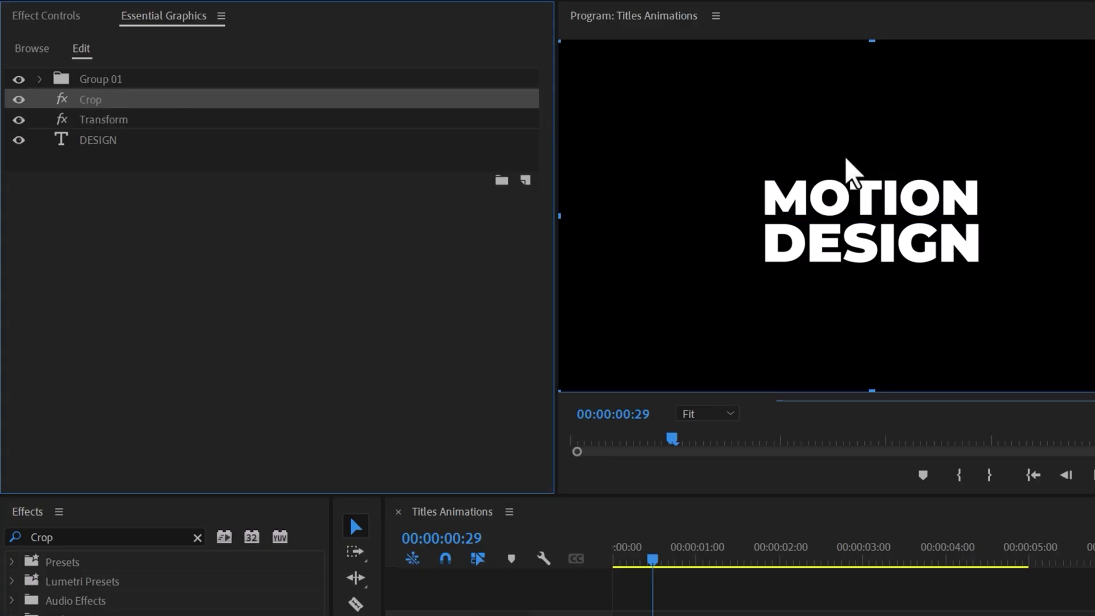
{"action": "left_click_drag", "start_coordinate": [872, 40], "coordinate": [923, 224]}
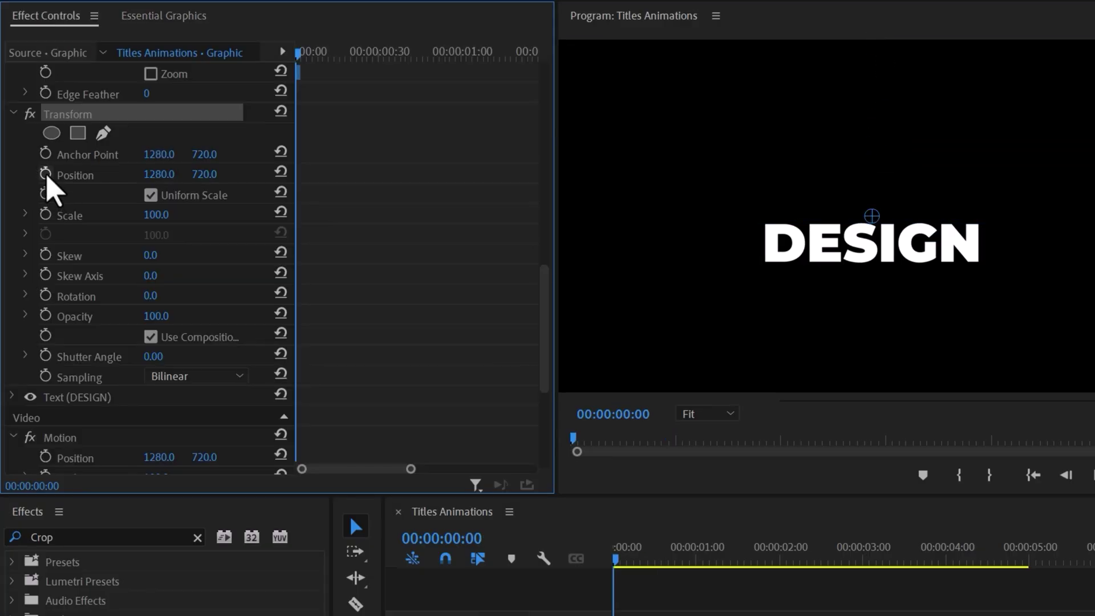
- Animate the Position of DESIGN's Transform effect from 1280, 557 at 00:00:00:00 to 1280, 720 at 00:00:00:20
{"action": "left_click", "coordinate": [46, 173]}
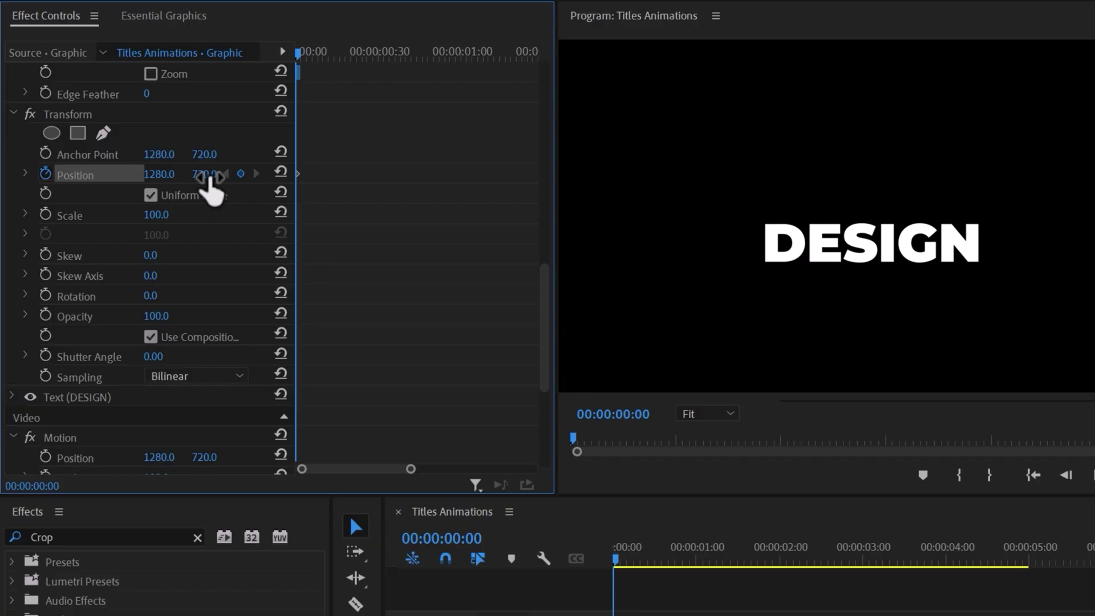
{"action": "left_click_drag", "start_coordinate": [211, 174], "coordinate": [118, 174]}
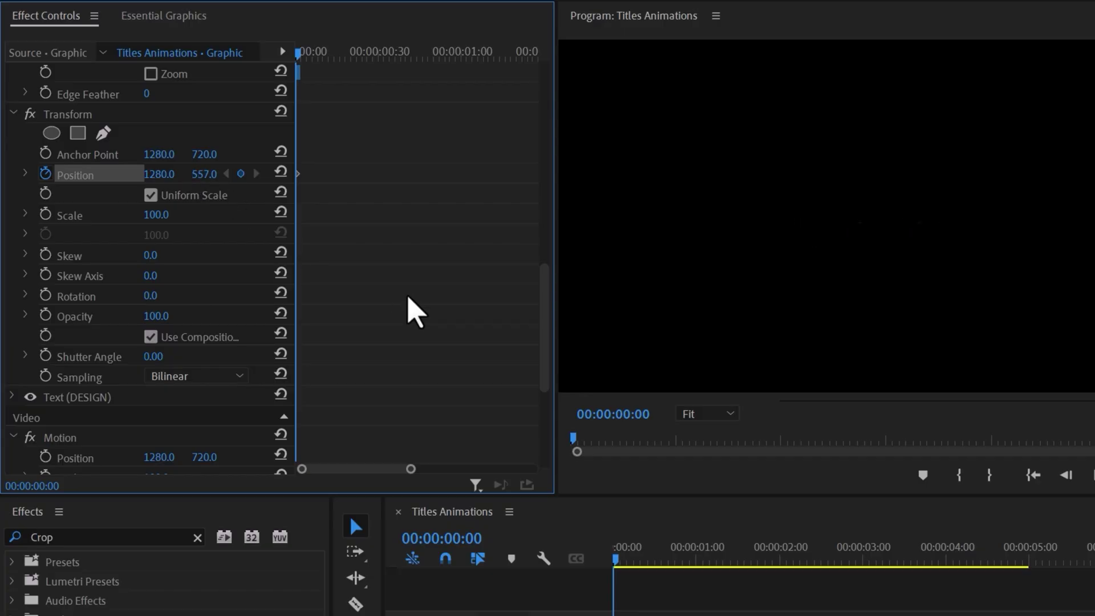
{"action": "key", "text": "shift+Right"}
{"action": "key", "text": "shift+Right"}
{"action": "key", "text": "shift+Right"}
{"action": "key", "text": "shift+Right"}
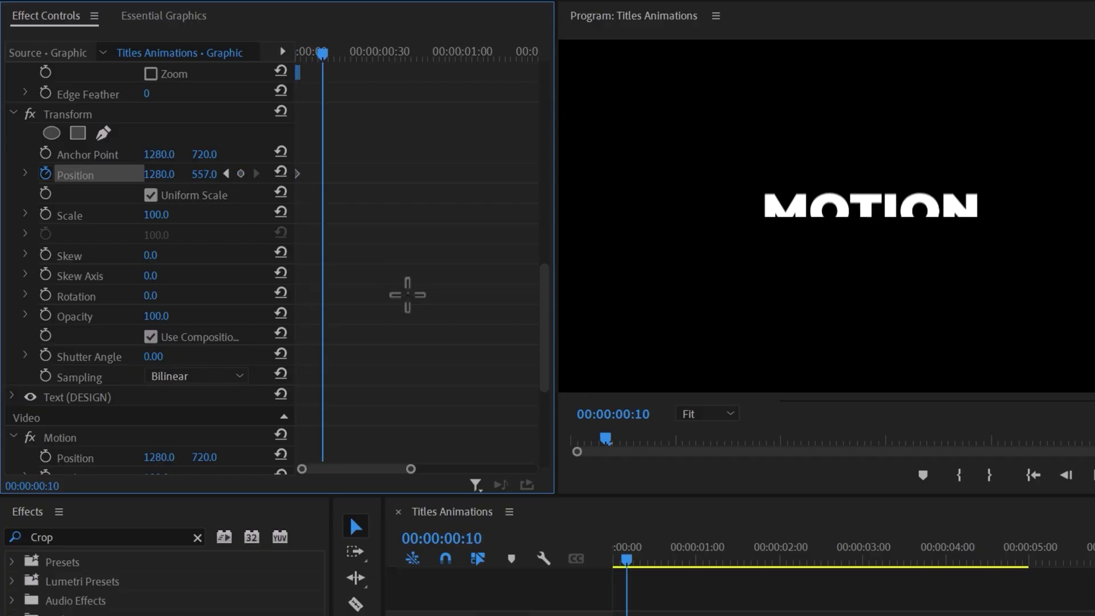
{"action": "left_click", "coordinate": [279, 172]}
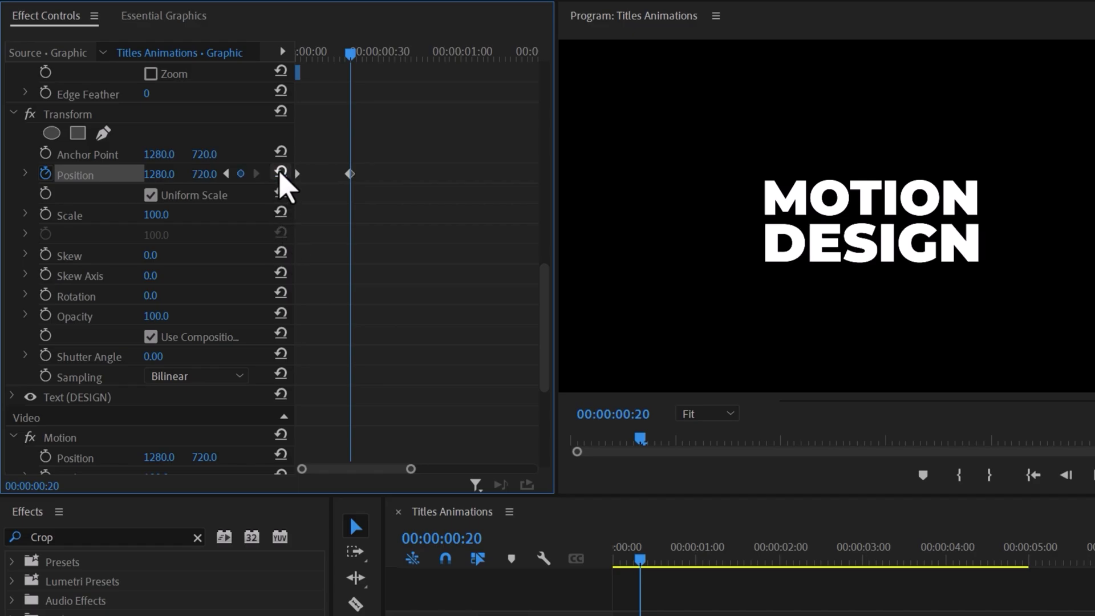
- Apply Ease In temporal interpolation to DESIGN's second Position keyframe and set its Transform effect's Shutter Angle to 360
{"action": "left_click_drag", "start_coordinate": [349, 53], "coordinate": [352, 181]}
{"action": "right_click", "coordinate": [351, 180]}
{"action": "mouse_move", "coordinate": [452, 321]}
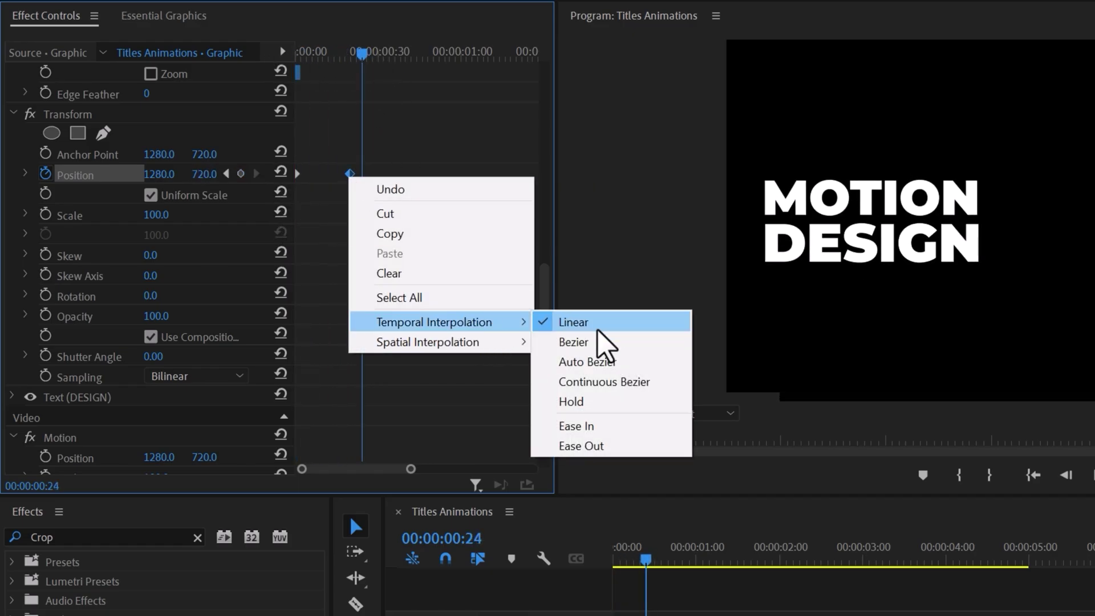
{"action": "left_click", "coordinate": [604, 423]}
{"action": "left_click", "coordinate": [158, 354]}
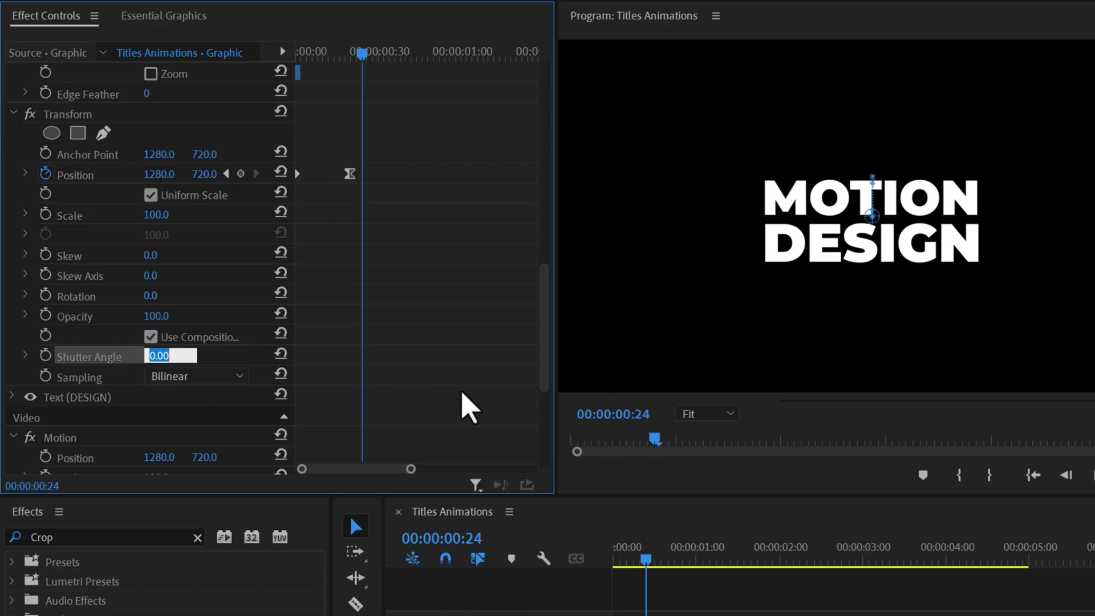
{"action": "key", "text": "Return"}
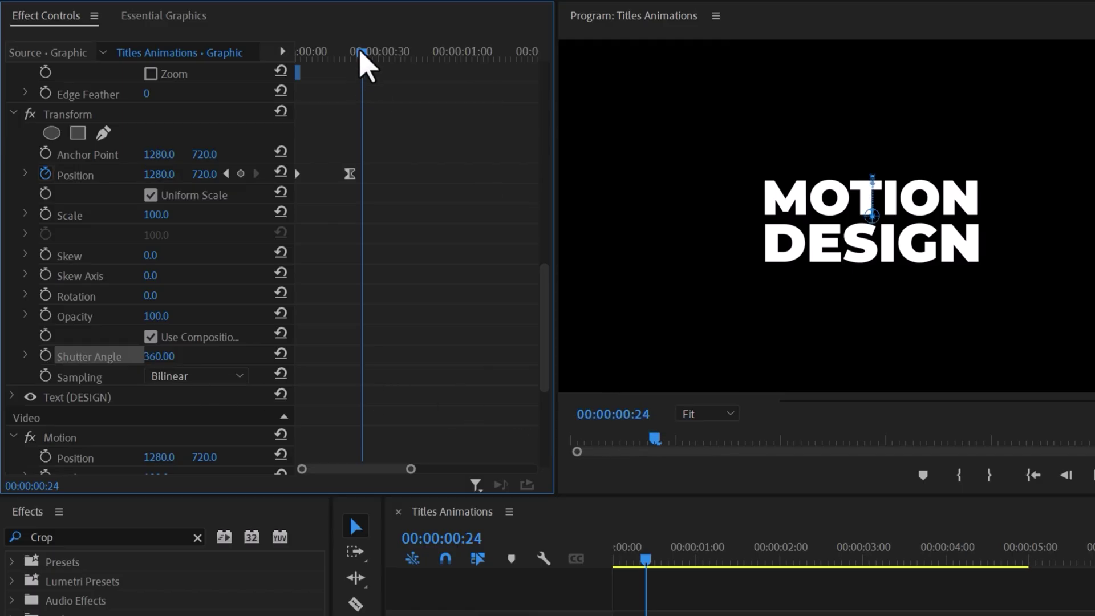
- Hold DESIGN's Transform Position with a keyframe at 00:00:02:05 and lower its vertical value at 00:00:02:25 to slide the word out upward
{"action": "left_click_drag", "start_coordinate": [360, 50], "coordinate": [435, 103]}
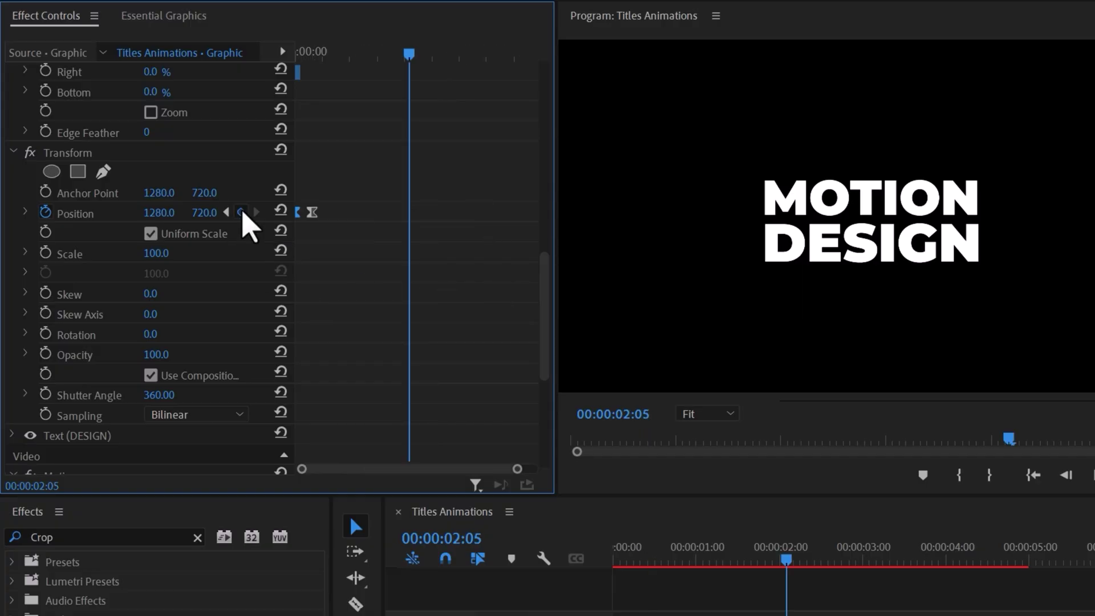
{"action": "left_click", "coordinate": [241, 212]}
{"action": "left_click_drag", "start_coordinate": [517, 469], "coordinate": [471, 469]}
{"action": "key", "text": "shift+Right"}
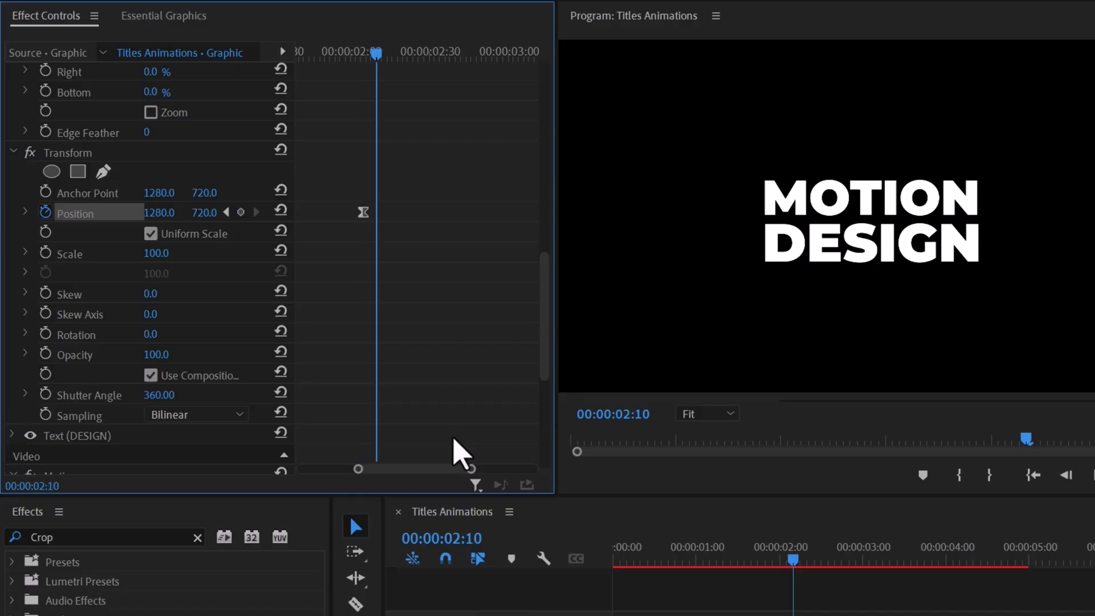
{"action": "key", "text": "shift+Right"}
{"action": "key", "text": "shift+Right"}
{"action": "key", "text": "shift+Right"}
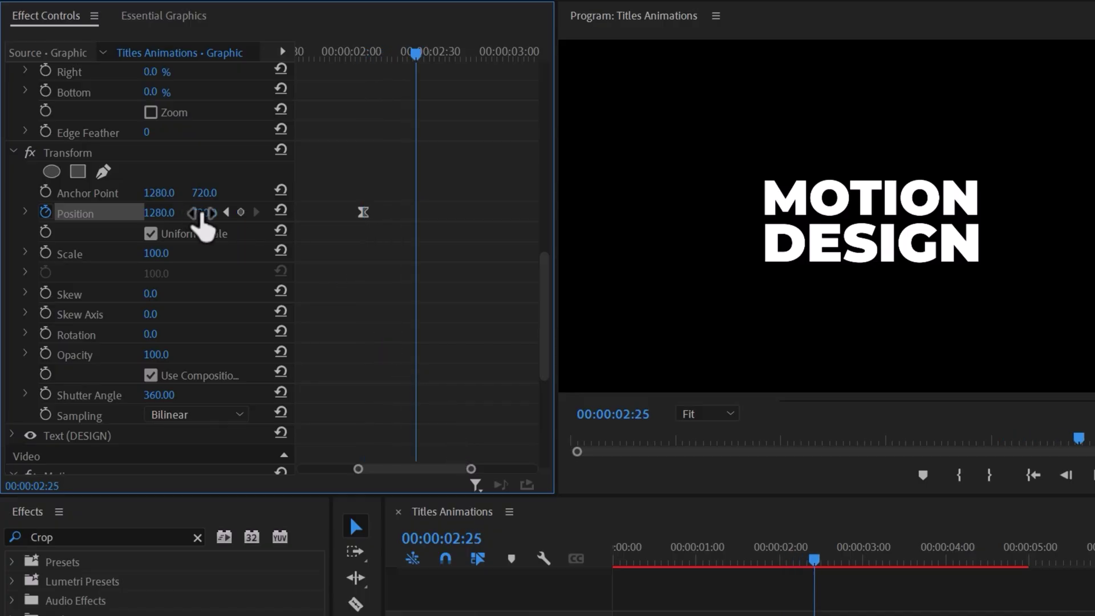
{"action": "left_click_drag", "start_coordinate": [200, 223], "coordinate": [64, 222]}
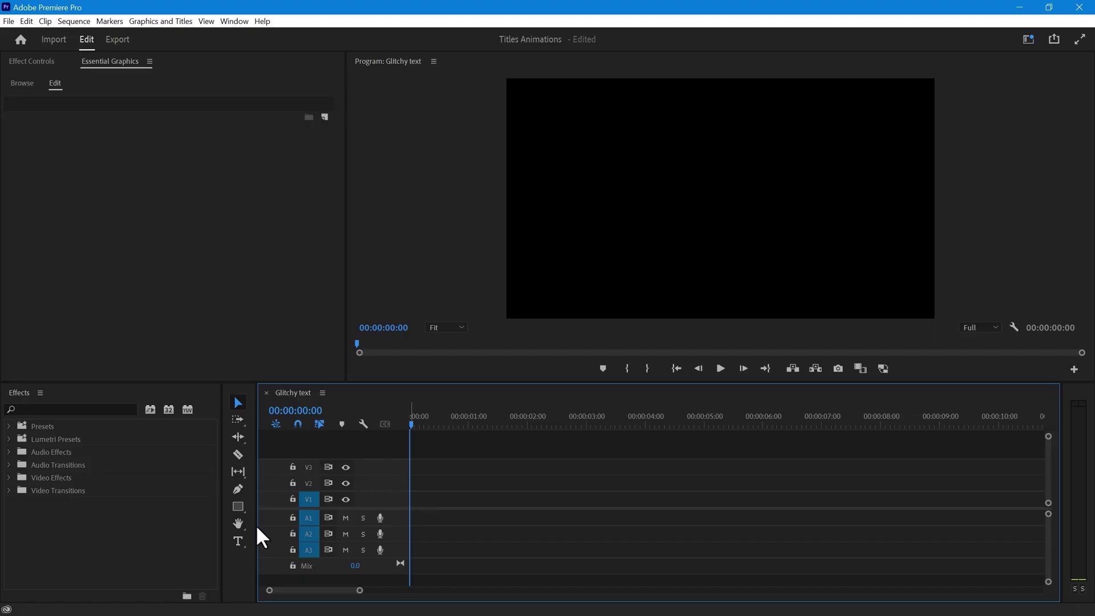
- Add a centred Glitchy title in the Glitchy text sequence and place a Block Dissolve effect above its text layer
{"action": "left_click", "coordinate": [762, 180]}
{"action": "type", "text": "GLITCHY"}
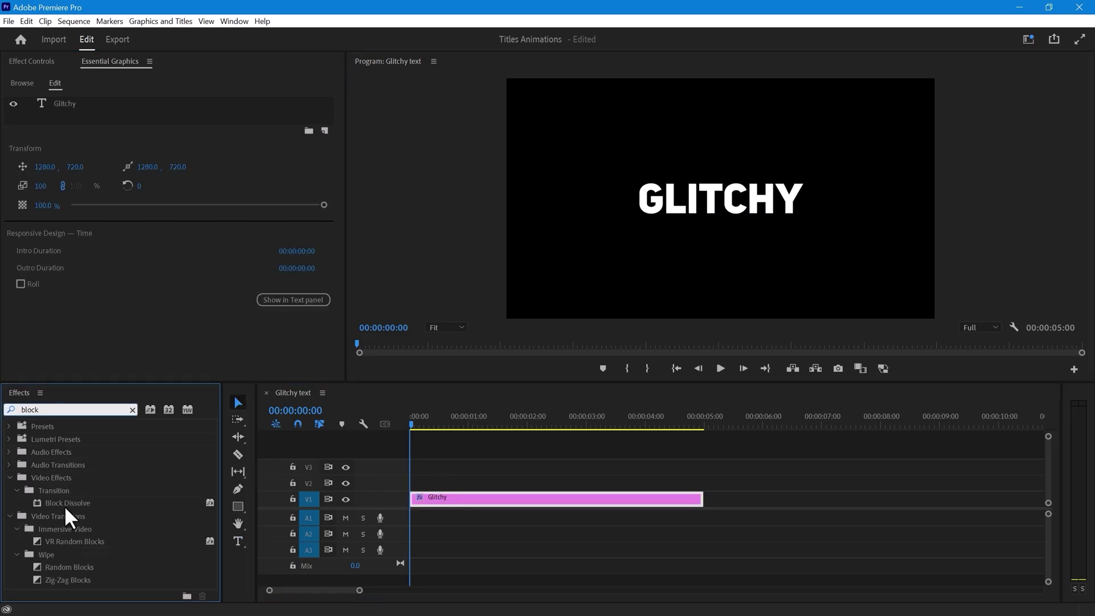
{"action": "left_click", "coordinate": [63, 505]}
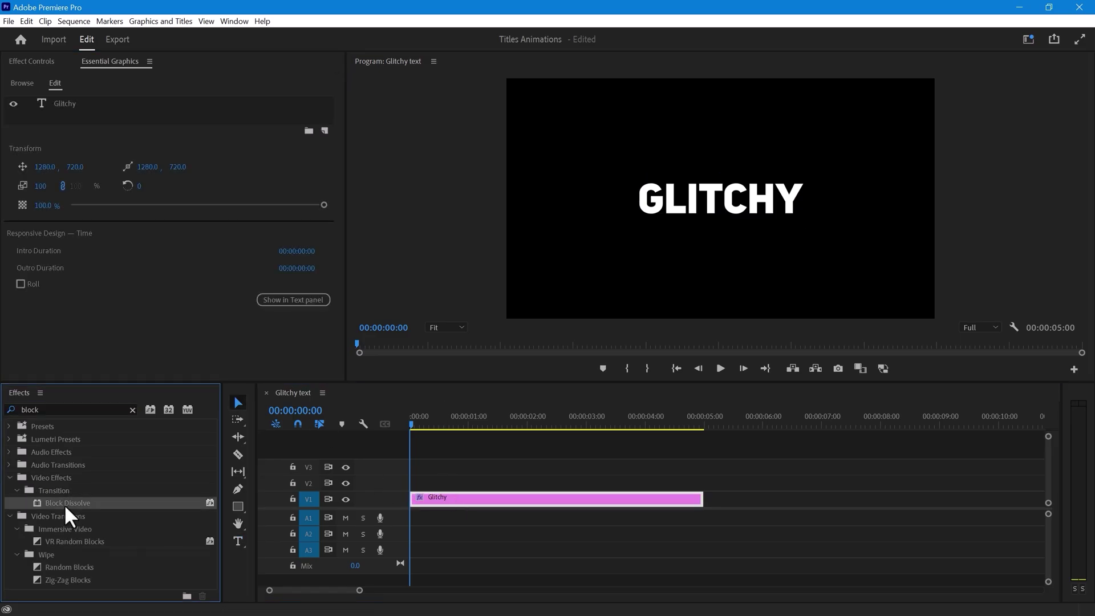
{"action": "left_click_drag", "start_coordinate": [88, 113], "coordinate": [84, 96]}
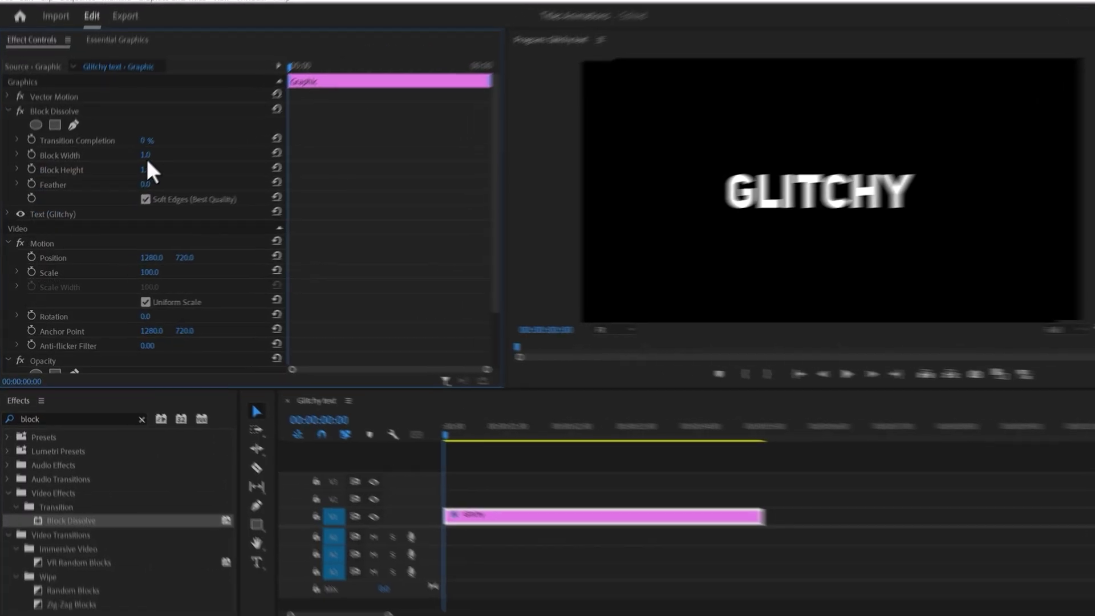
- Set Block Dissolve's Block Width and Block Height to 100 and animate Transition Completion from 100% at 00:00:00:00 to 0% at 00:00:00:10
{"action": "left_click", "coordinate": [147, 155]}
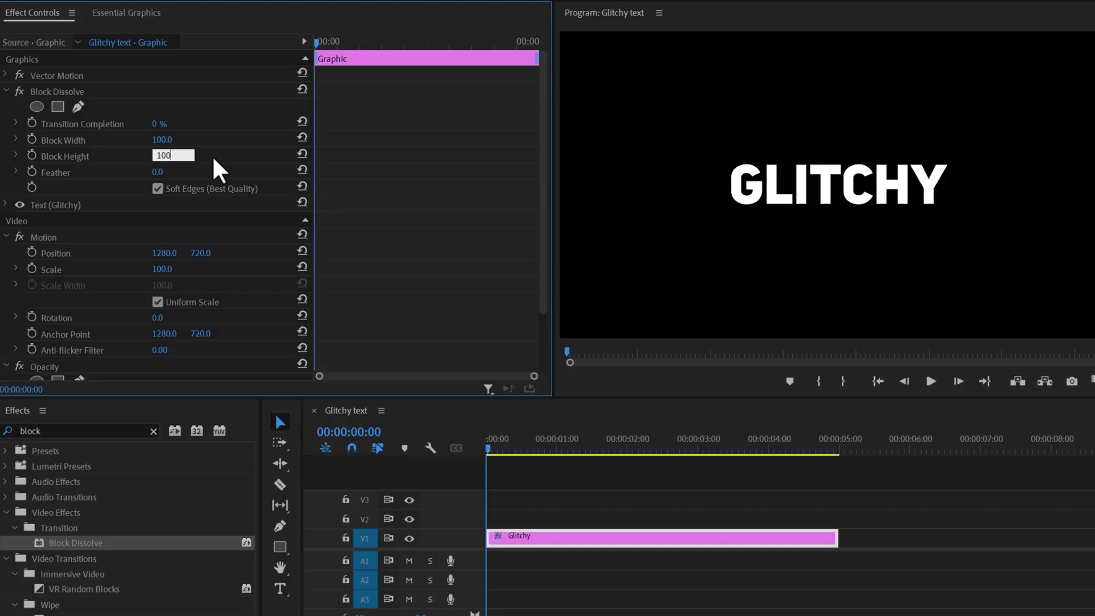
{"action": "left_click", "coordinate": [33, 123]}
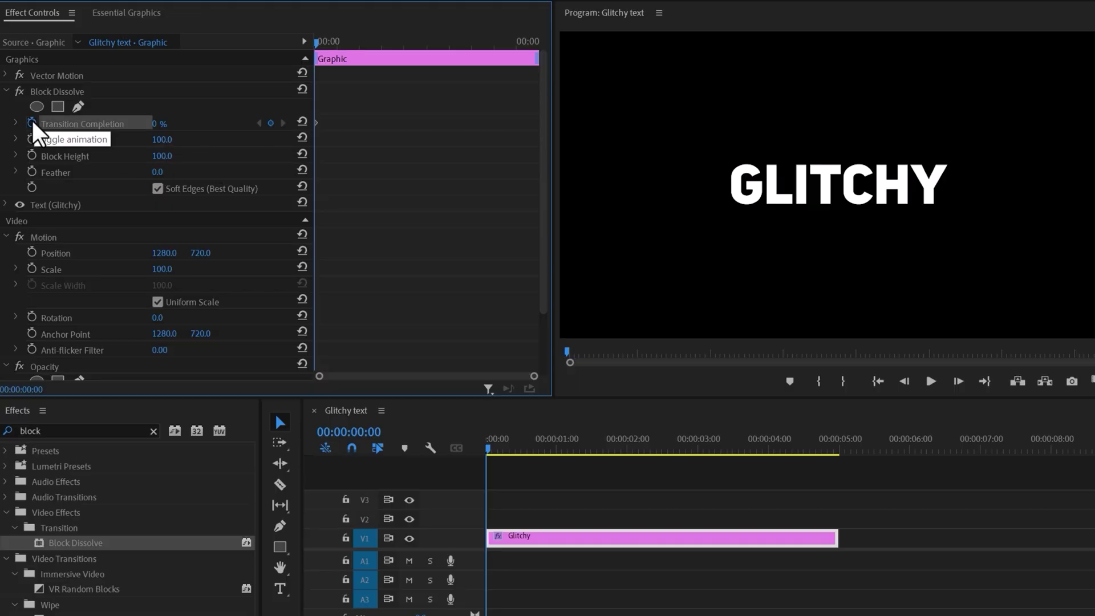
{"action": "left_click_drag", "start_coordinate": [155, 124], "coordinate": [212, 124]}
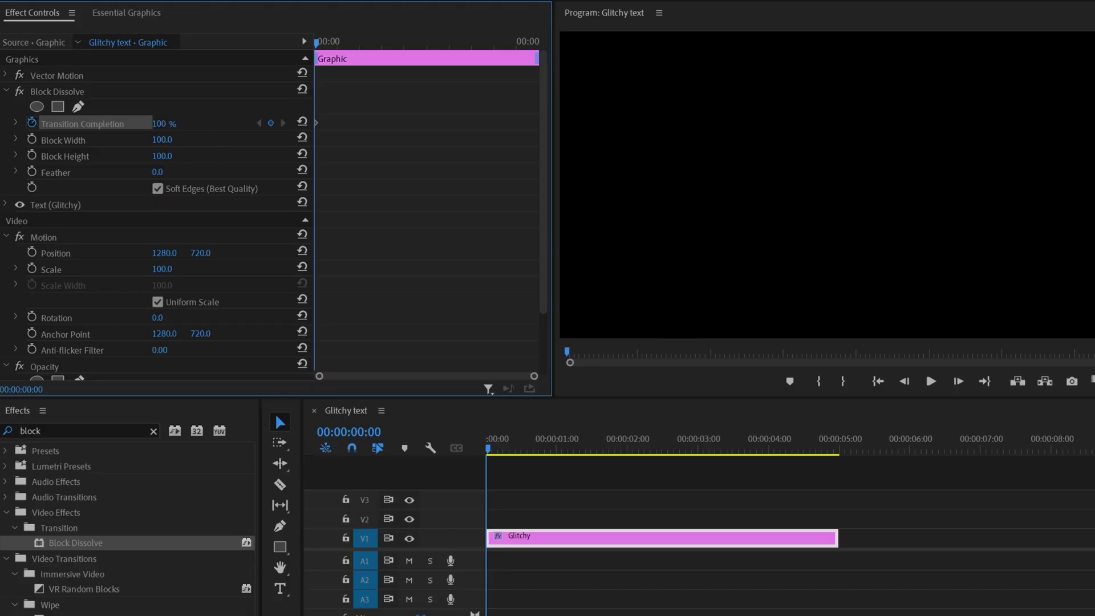
{"action": "left_click", "coordinate": [427, 186]}
{"action": "key", "text": "shift+Right"}
{"action": "key", "text": "shift+Right"}
{"action": "left_click_drag", "start_coordinate": [534, 376], "coordinate": [454, 377]}
{"action": "left_click_drag", "start_coordinate": [170, 124], "coordinate": [126, 125]}
- Return to 00:00:00:00 and add the VR Digital Glitch effect between Block Dissolve and the Glitchy text layer
{"action": "left_click_drag", "start_coordinate": [377, 45], "coordinate": [315, 52]}
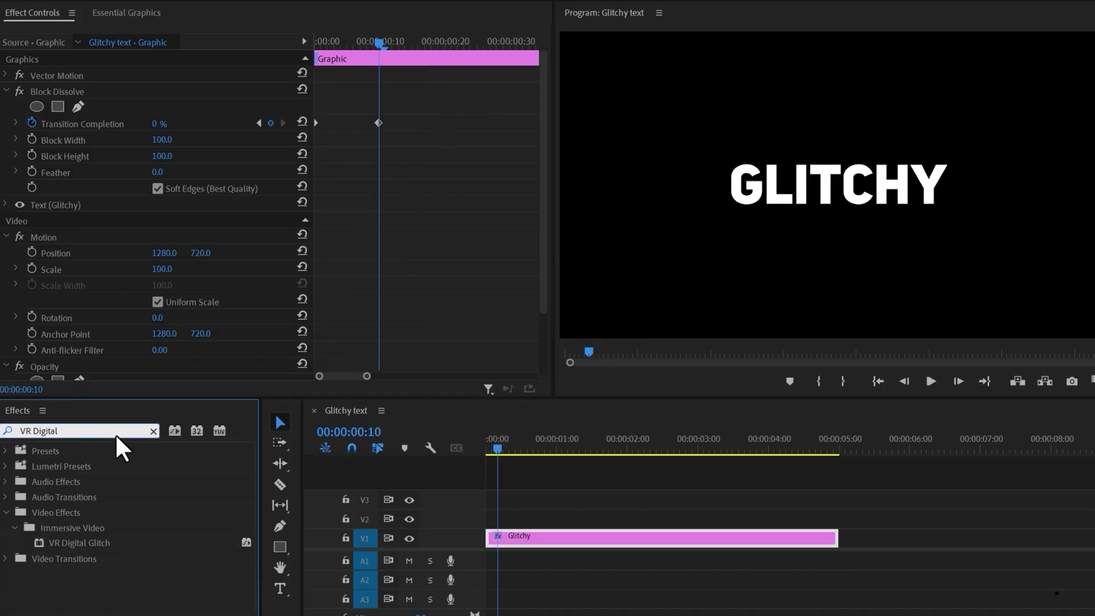
{"action": "left_click", "coordinate": [96, 544]}
{"action": "left_click_drag", "start_coordinate": [105, 339], "coordinate": [81, 207]}
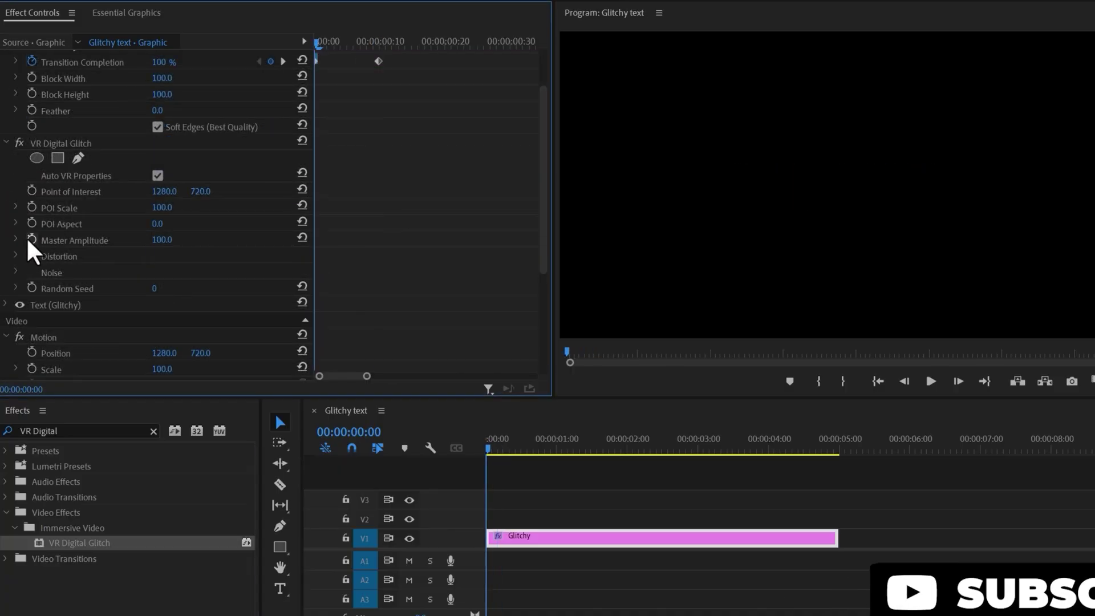
- Animate VR Digital Glitch's Master Amplitude from 100 at 00:00:00:00 to 0 at 00:00:00:10
{"action": "left_click", "coordinate": [31, 239]}
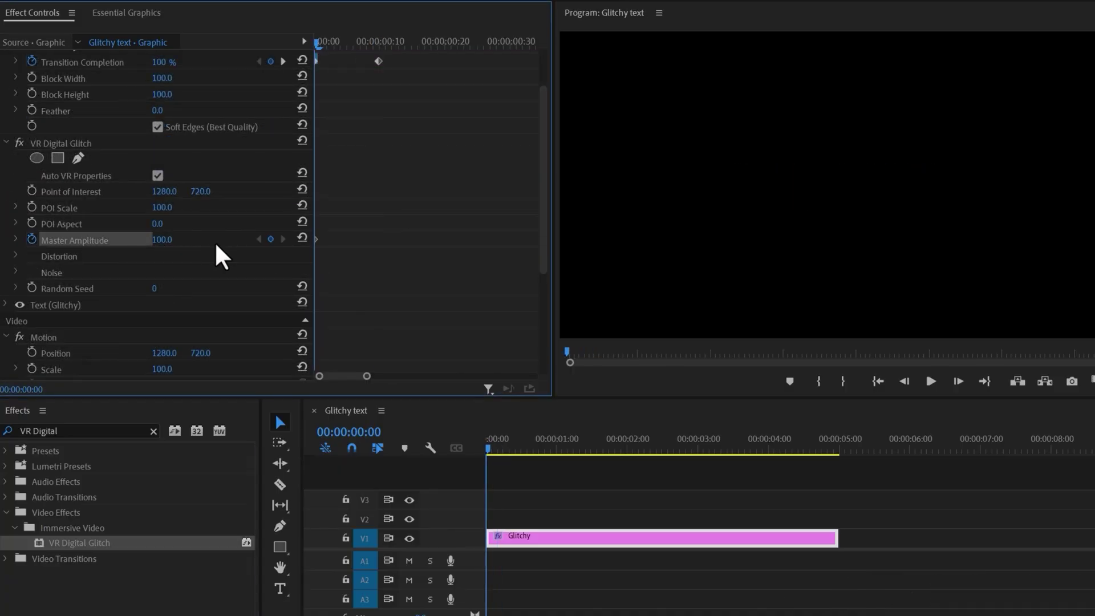
{"action": "key", "text": "shift+Right"}
{"action": "key", "text": "shift+Right"}
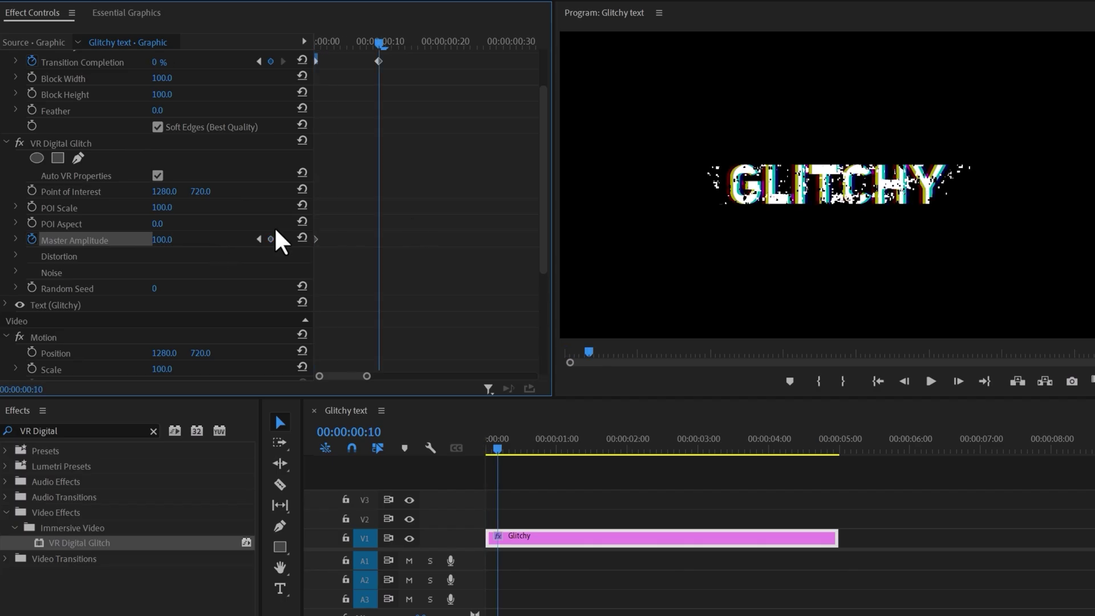
{"action": "left_click", "coordinate": [171, 239]}
{"action": "type", "text": "0"}
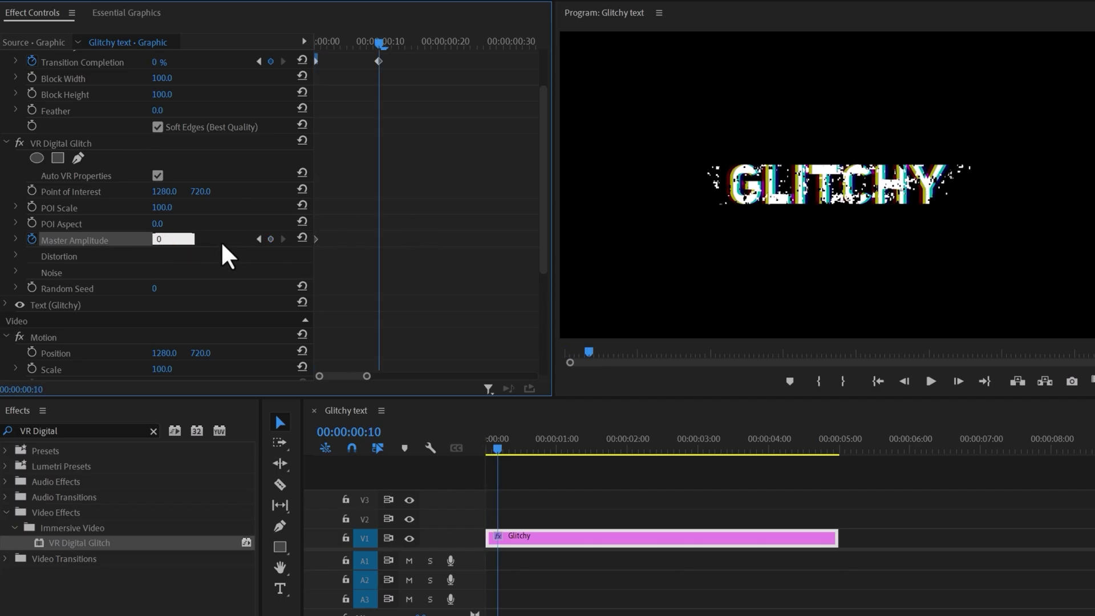
{"action": "key", "text": "Return"}
- Play back the Glitchy title animation from the start and check its opening frames
{"action": "left_click_drag", "start_coordinate": [377, 41], "coordinate": [296, 55]}
{"action": "key", "text": "space"}
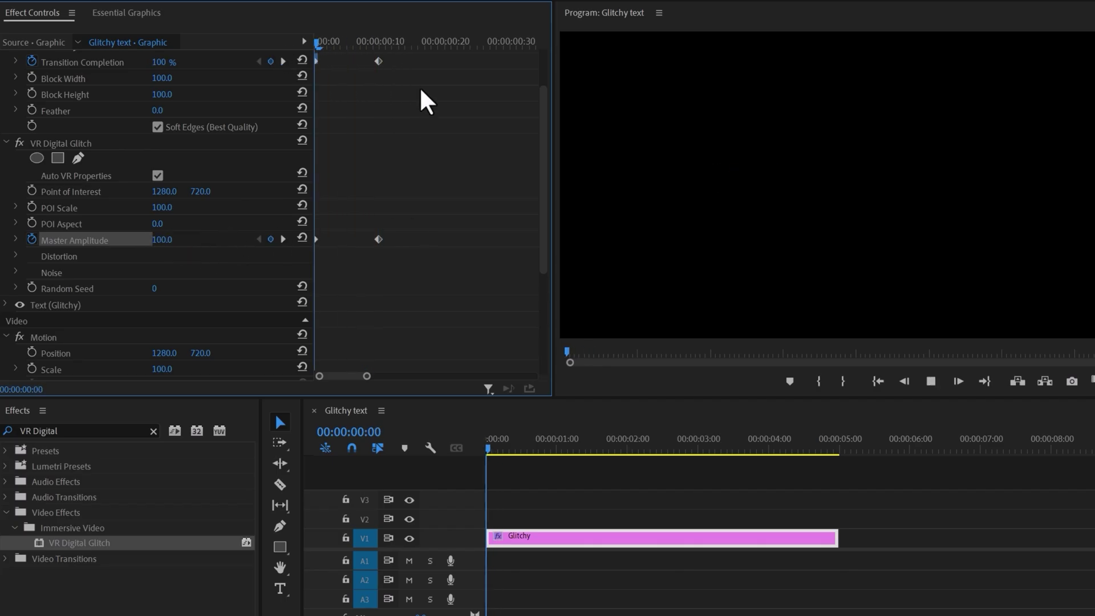
{"action": "key", "text": "space"}
{"action": "left_click", "coordinate": [325, 48]}
{"action": "left_click", "coordinate": [335, 48]}
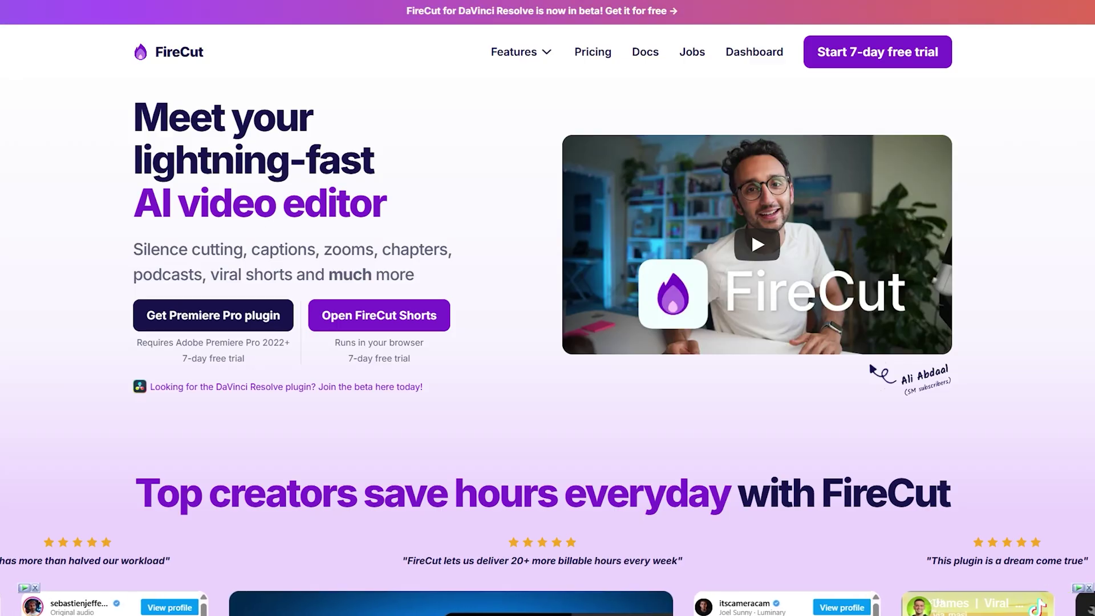
- Switch to the FireCut website and look through its feature sections, including silence removal and captions
{"action": "scroll", "coordinate": [542, 342], "scroll_direction": "down", "scroll_amount": 10}
{"action": "scroll", "coordinate": [542, 342], "scroll_direction": "down", "scroll_amount": 6}
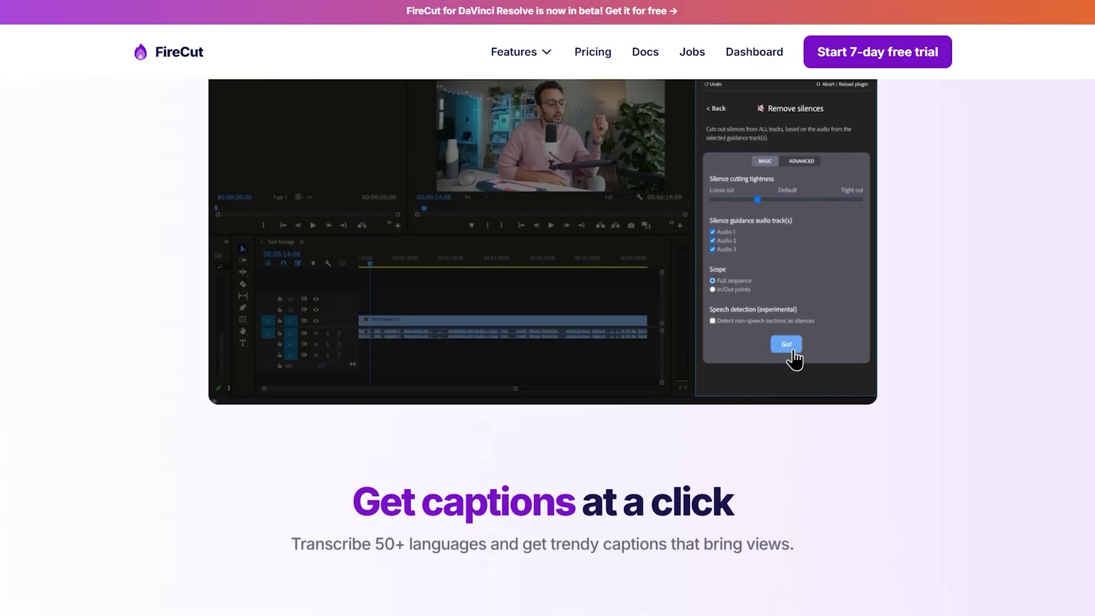
{"action": "scroll", "coordinate": [542, 342], "scroll_direction": "down", "scroll_amount": 4}
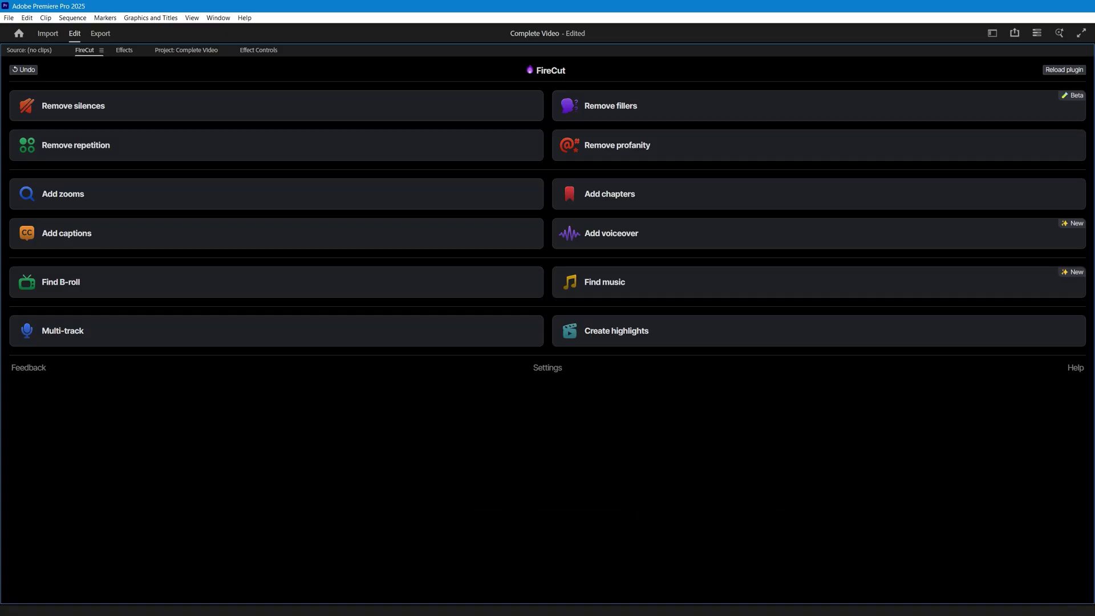
- Switch to Premiere Pro and transcribe the In/Out range with FireCut's Add captions, keeping English (US) as the audio language
{"action": "left_click", "coordinate": [69, 232]}
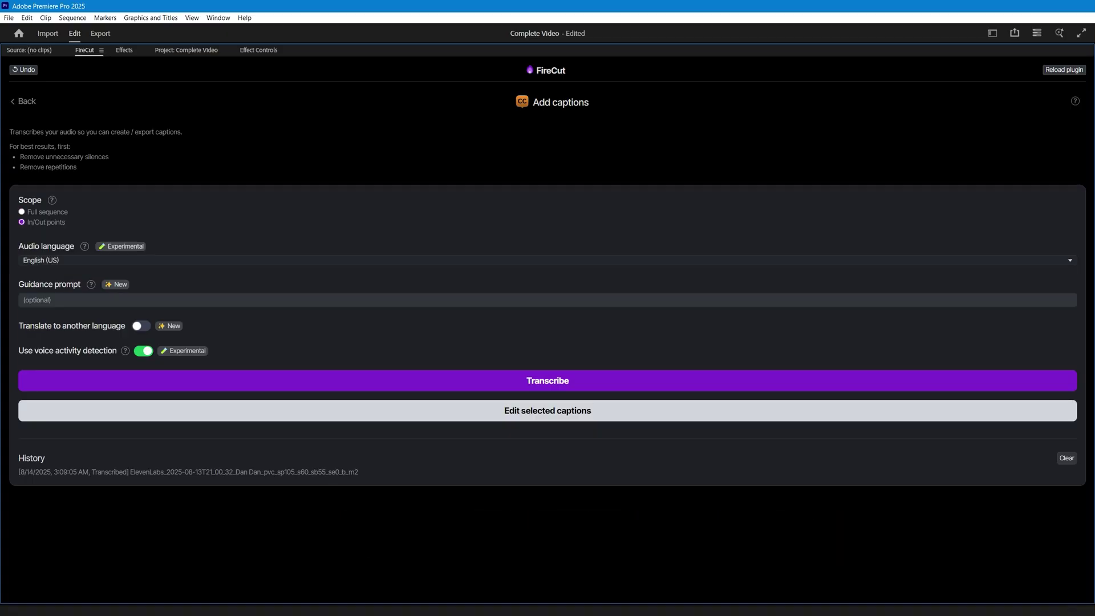
{"action": "left_click", "coordinate": [547, 260]}
{"action": "scroll", "coordinate": [544, 333], "scroll_direction": "up", "scroll_amount": 1}
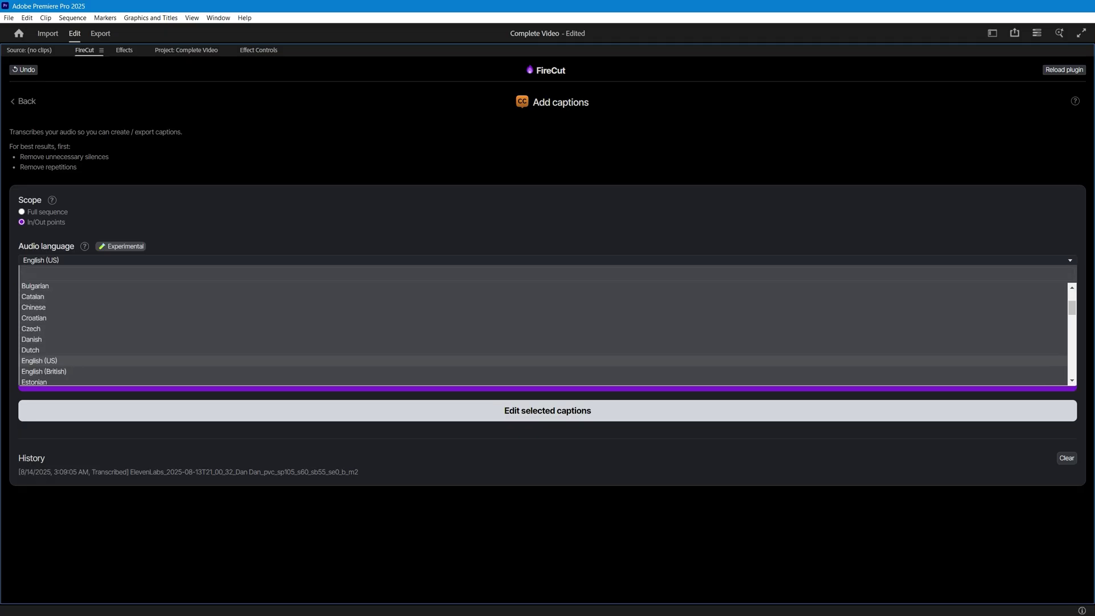
{"action": "scroll", "coordinate": [544, 333], "scroll_direction": "down", "scroll_amount": 4}
{"action": "key", "text": "Escape"}
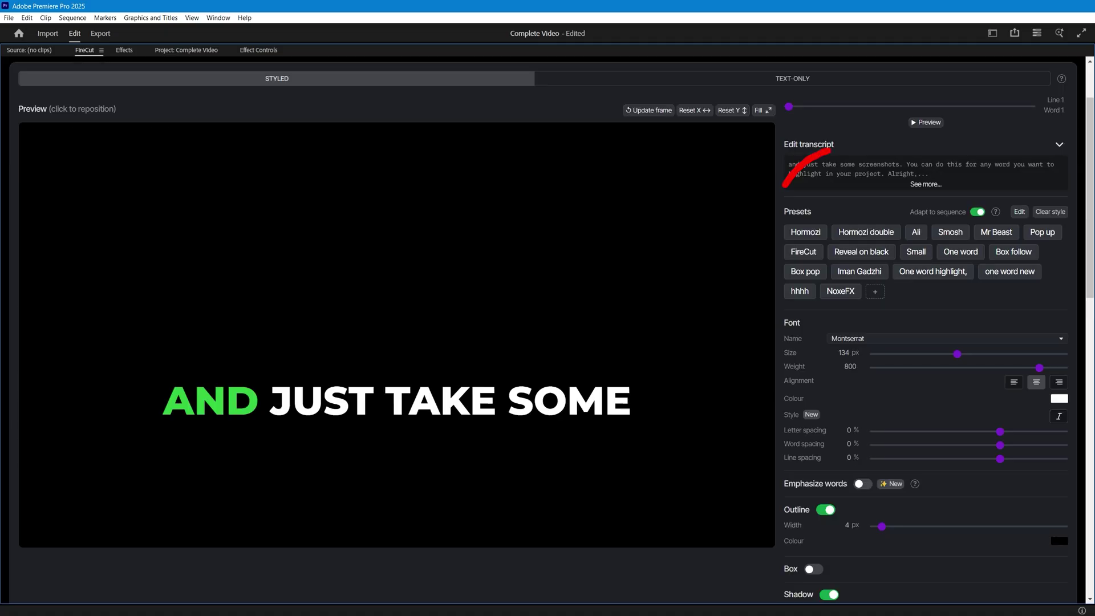
- Try the Hormozi double, Ali, Smosh, Pop up and FireCut caption presets
{"action": "left_click", "coordinate": [865, 232]}
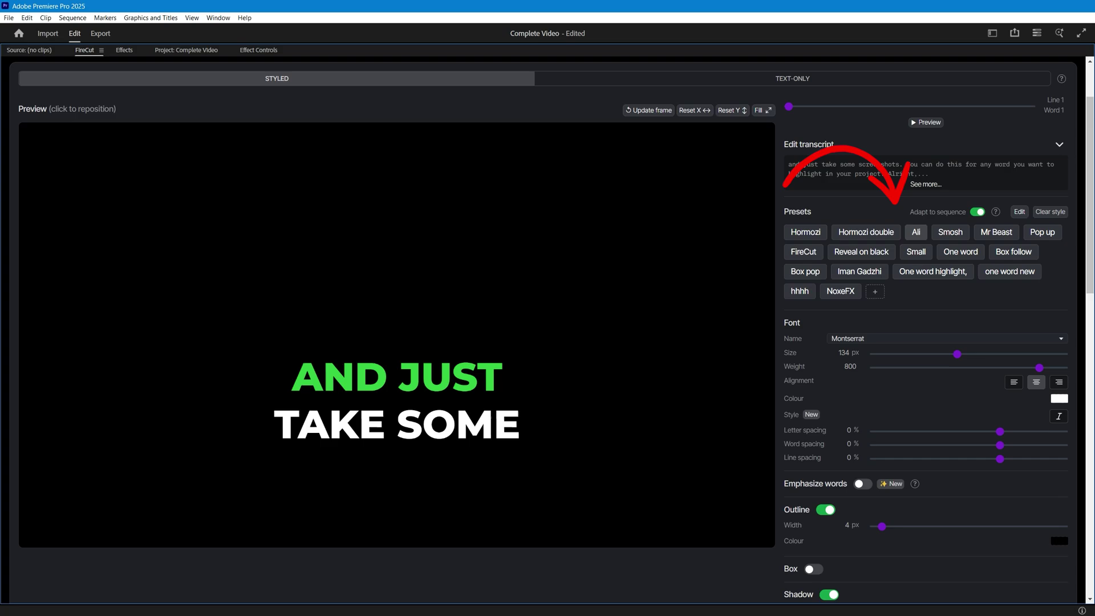
{"action": "left_click", "coordinate": [915, 232]}
{"action": "left_click", "coordinate": [949, 232]}
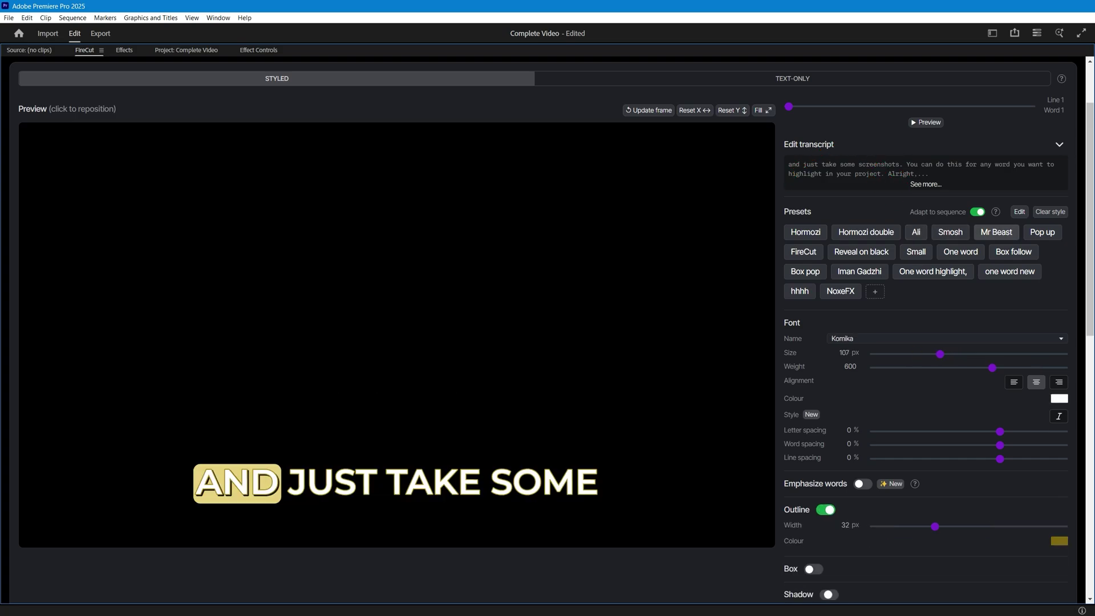
{"action": "left_click", "coordinate": [1041, 232]}
{"action": "left_click", "coordinate": [803, 251]}
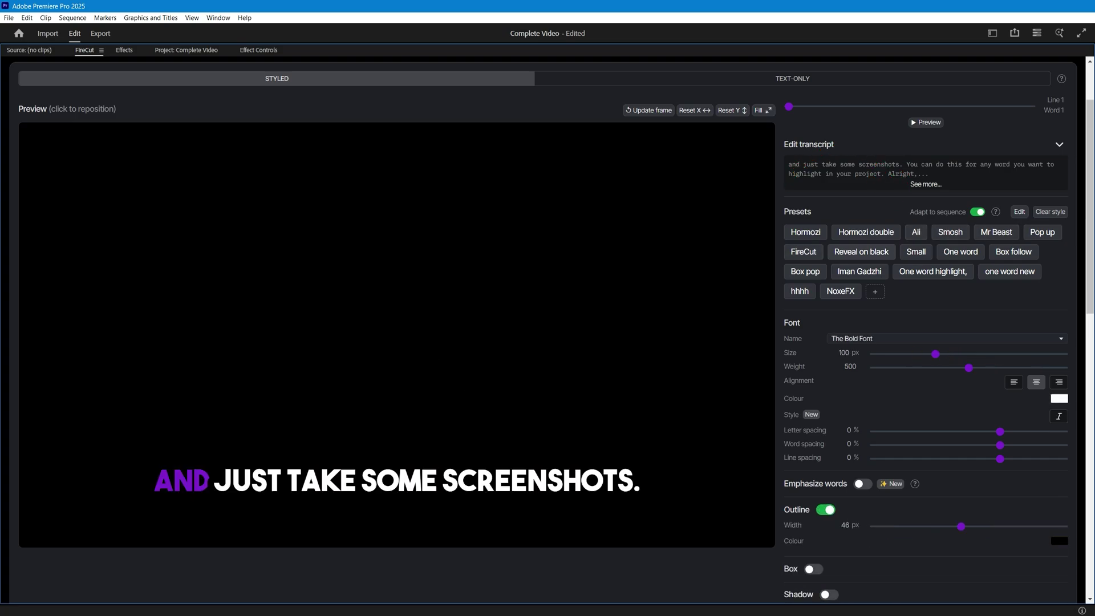
- Apply the Box follow caption preset and change its font to Futura Std
{"action": "left_click", "coordinate": [1013, 252]}
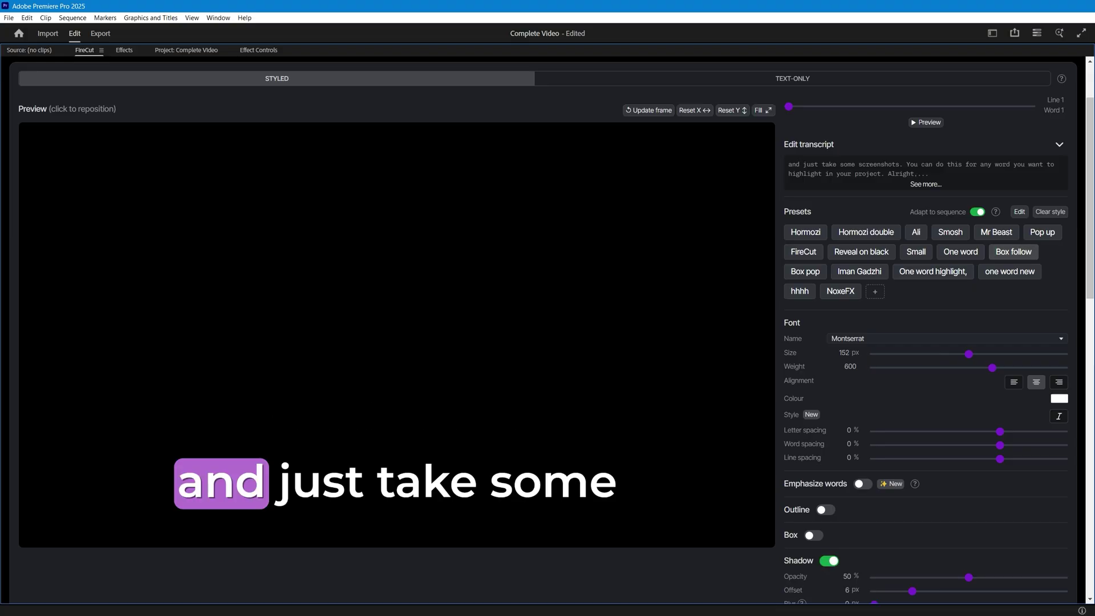
{"action": "scroll", "coordinate": [1012, 251], "scroll_direction": "down", "scroll_amount": 3}
{"action": "left_click", "coordinate": [946, 158]}
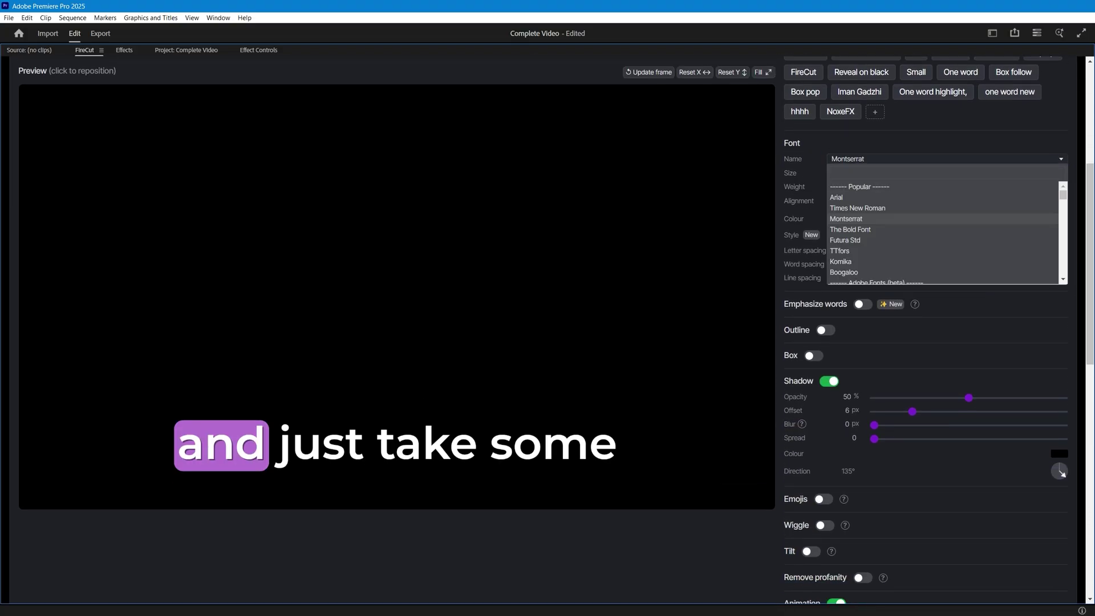
{"action": "left_click", "coordinate": [844, 240]}
{"action": "left_click_drag", "start_coordinate": [1089, 264], "coordinate": [1089, 287]}
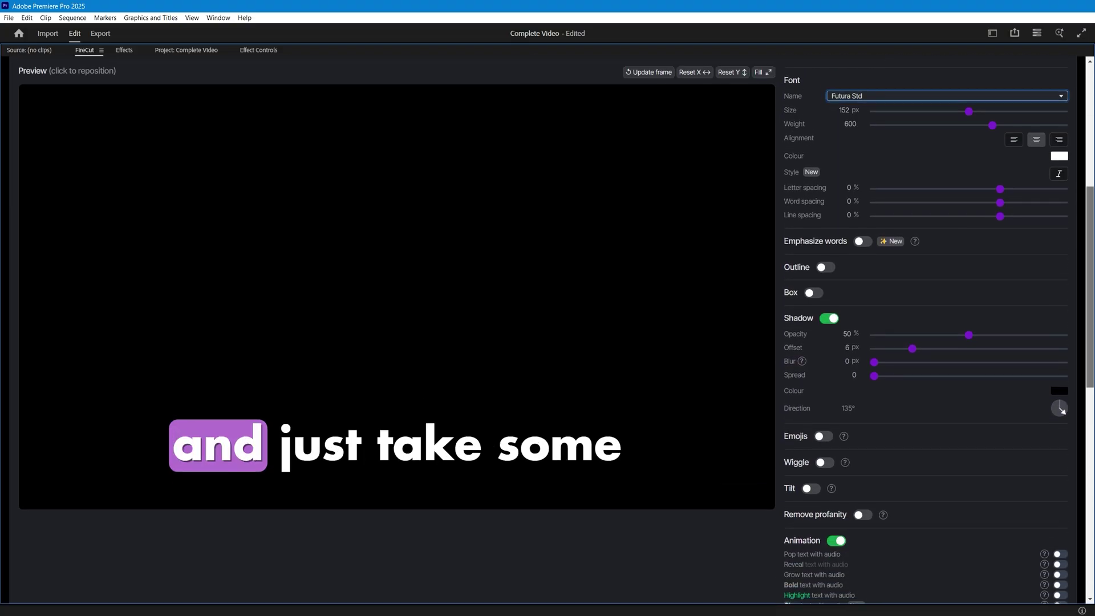
- Change the animated text box's colour to a deeper purple and add the styled captions to the video track
{"action": "scroll", "coordinate": [923, 331], "scroll_direction": "down", "scroll_amount": 6}
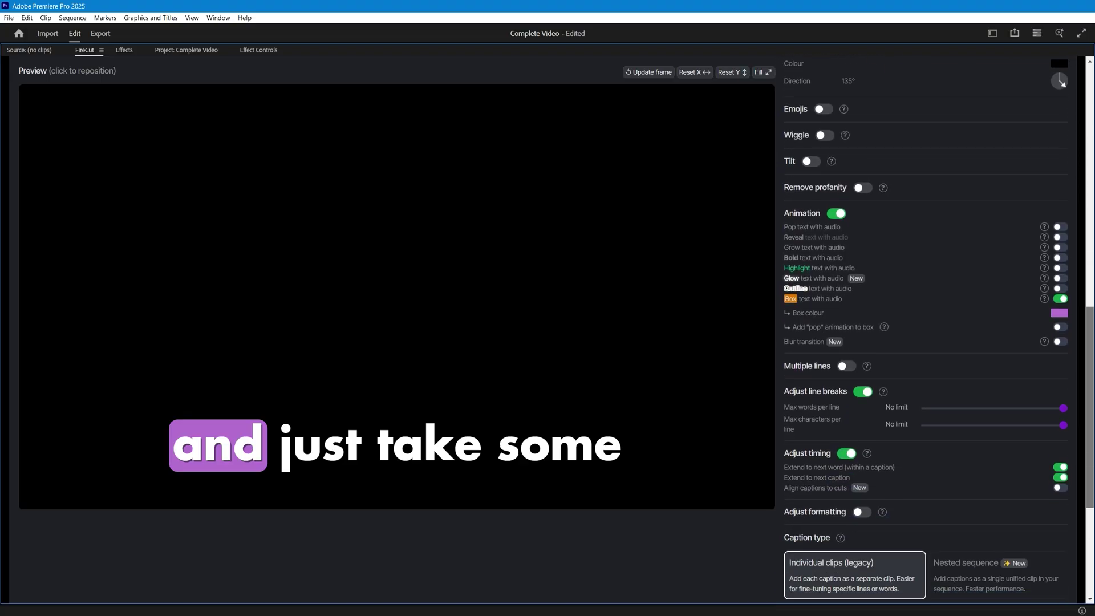
{"action": "left_click", "coordinate": [1058, 313]}
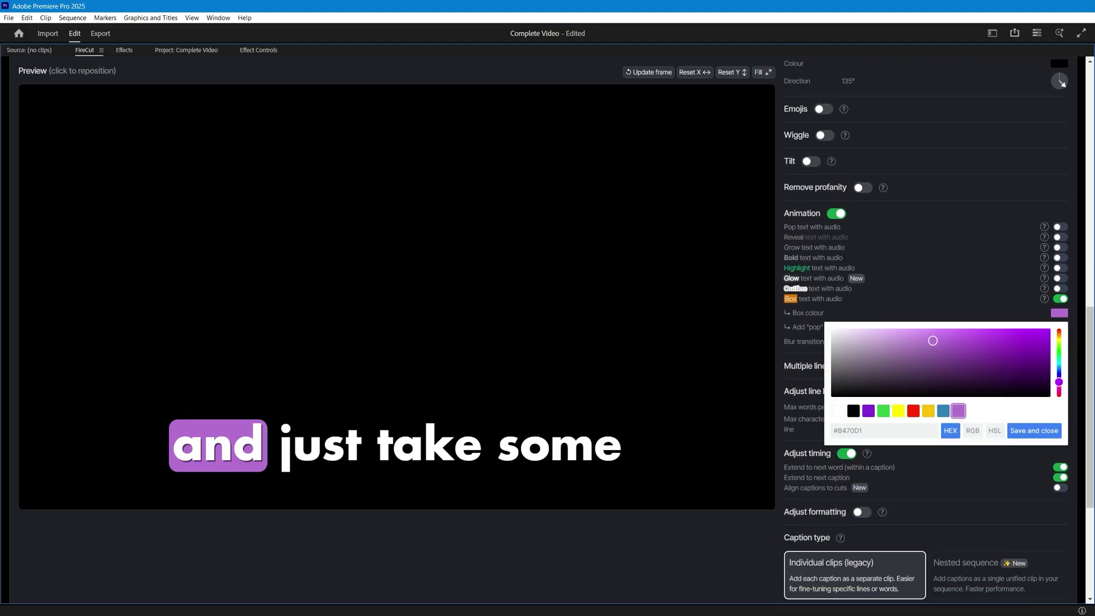
{"action": "left_click", "coordinate": [1014, 342]}
{"action": "left_click_drag", "start_coordinate": [1089, 399], "coordinate": [1089, 404]}
{"action": "scroll", "coordinate": [924, 330], "scroll_direction": "down", "scroll_amount": 4}
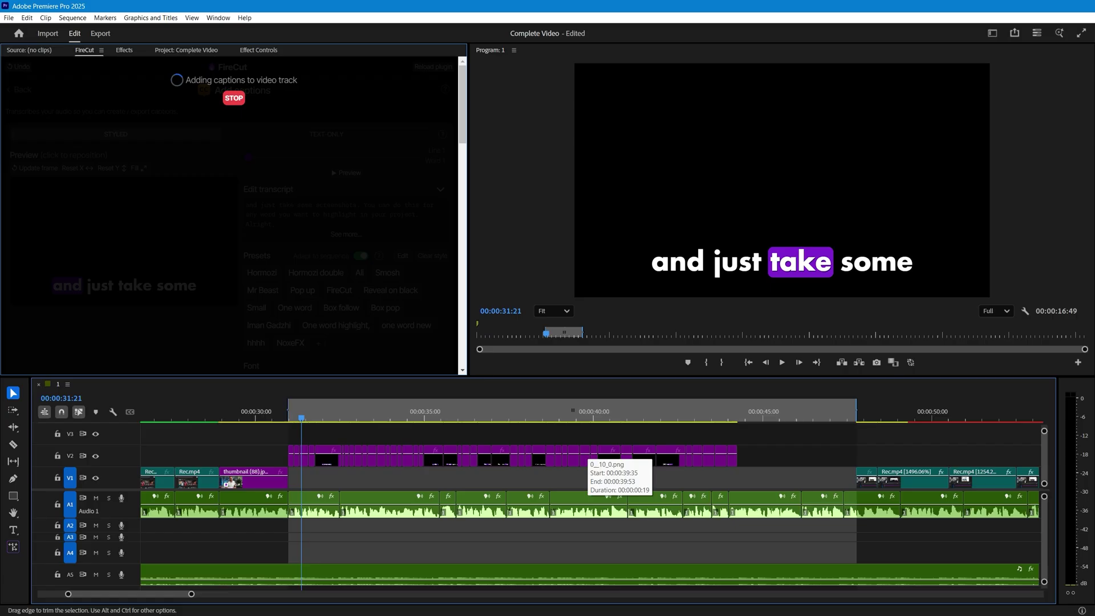
{"action": "key", "text": "space"}
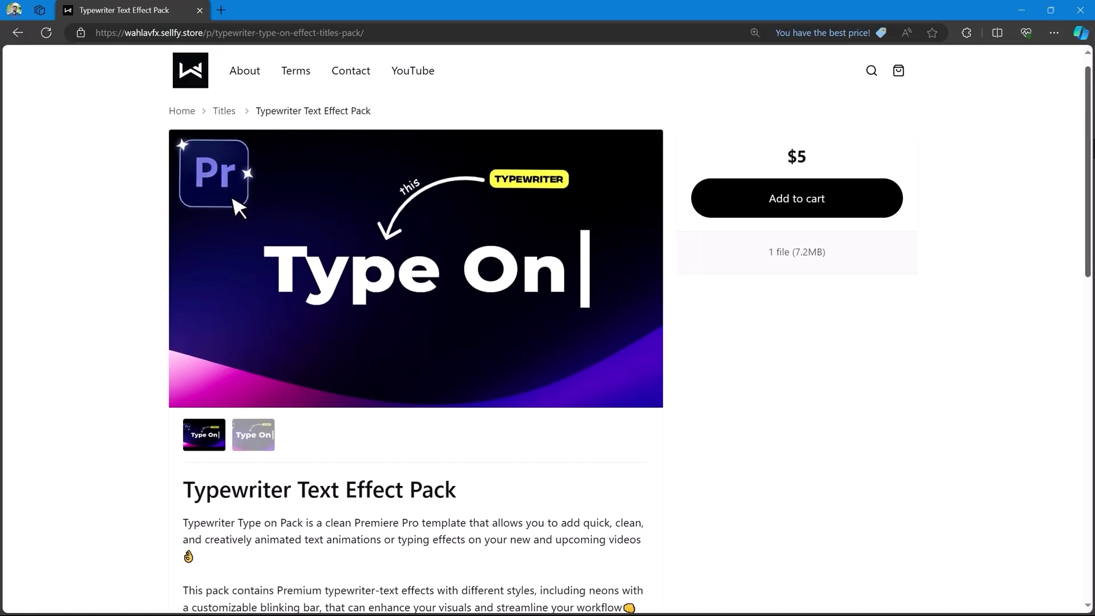
- Switch to the browser and review the Typewriter Text Effect Pack's description and project features on its store page
{"action": "scroll", "coordinate": [629, 364], "scroll_direction": "down", "scroll_amount": 2}
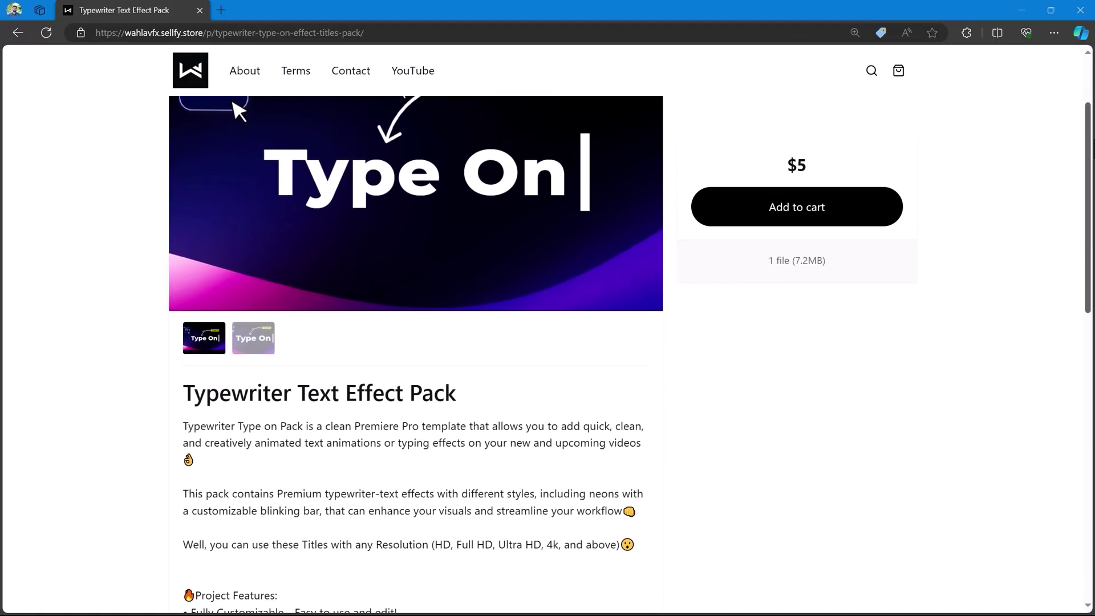
{"action": "scroll", "coordinate": [629, 364], "scroll_direction": "down", "scroll_amount": 2}
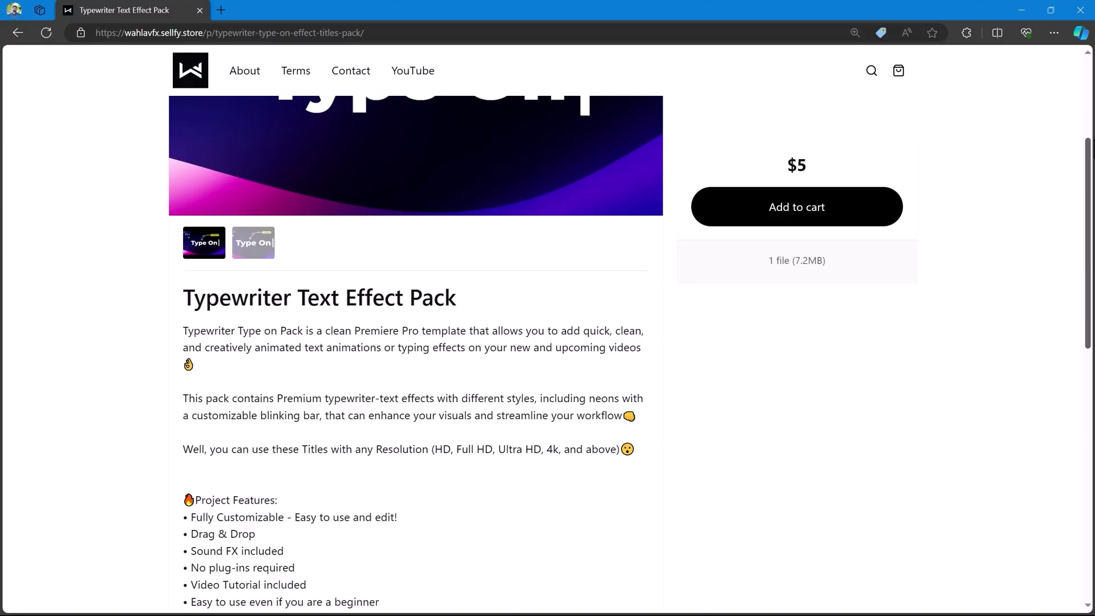
{"action": "scroll", "coordinate": [630, 364], "scroll_direction": "down", "scroll_amount": 1}
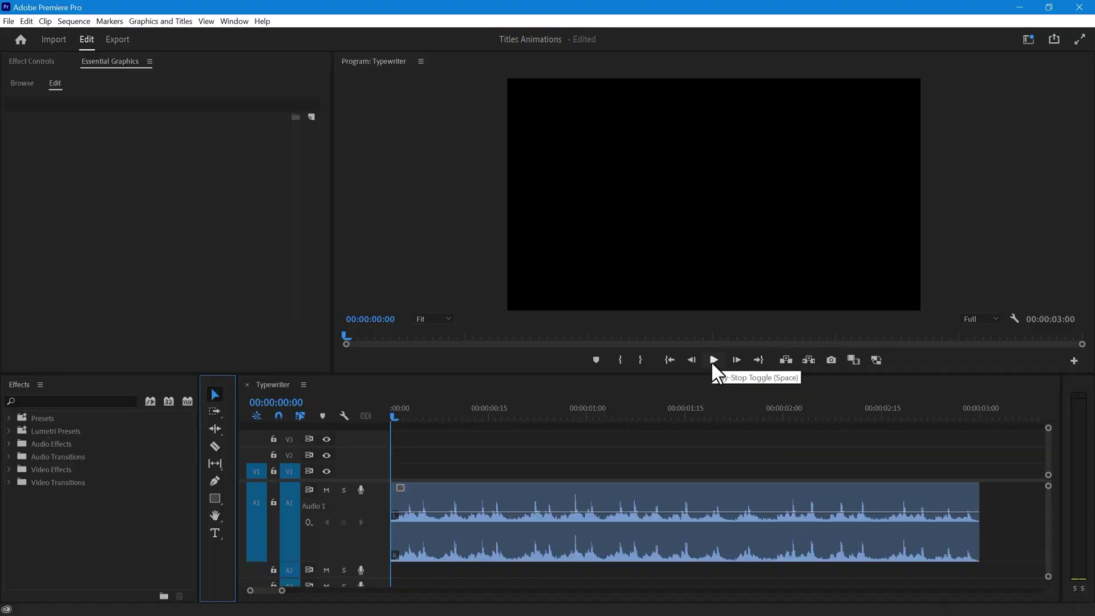
- Play back the typewriter audio clip and browse the YouTube results for "Typewriter sound effect" in the browser
{"action": "left_click", "coordinate": [712, 363]}
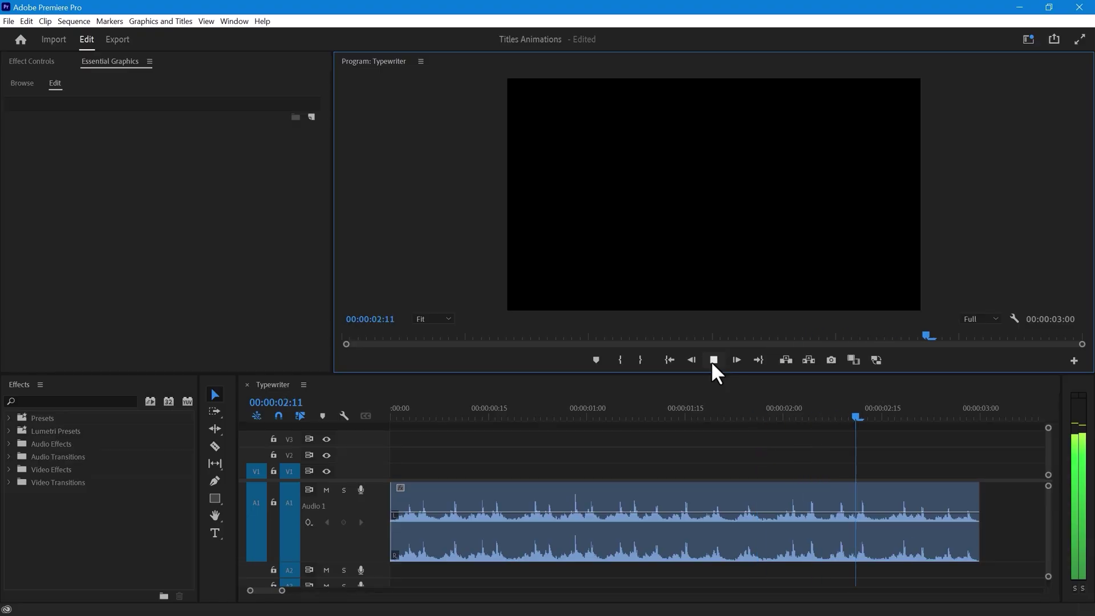
{"action": "scroll", "coordinate": [428, 347], "scroll_direction": "down", "scroll_amount": 3}
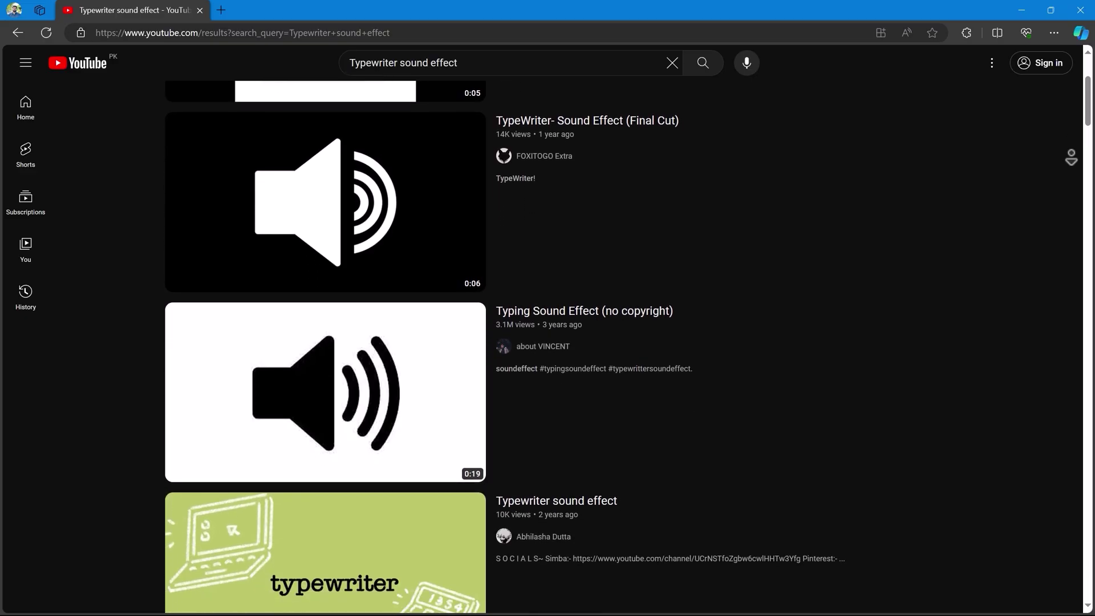
{"action": "scroll", "coordinate": [427, 348], "scroll_direction": "down", "scroll_amount": 1}
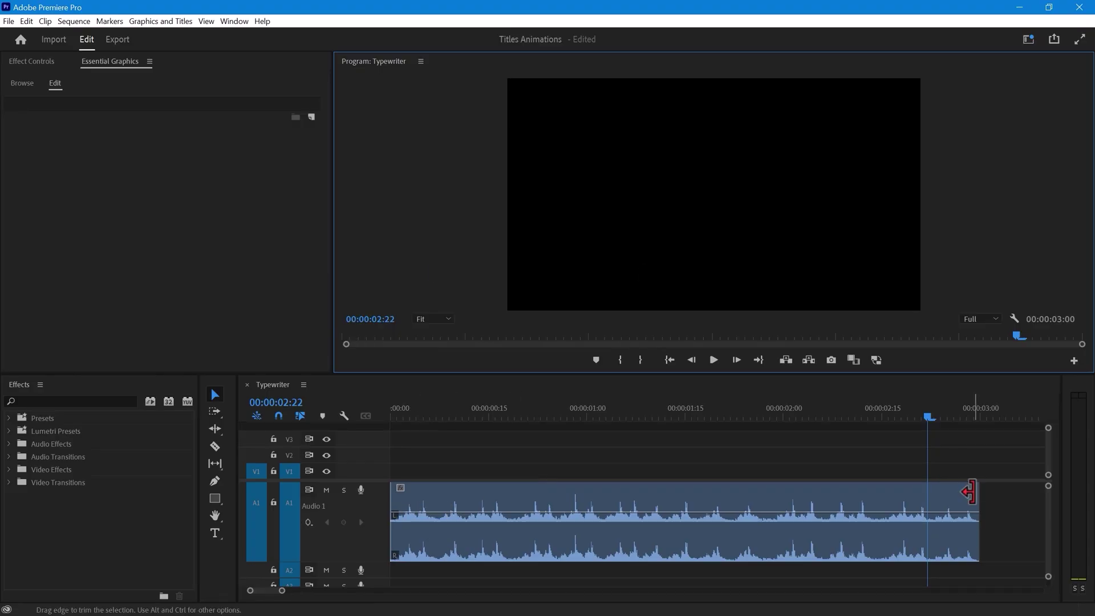
- Trim the end of the typewriter audio clip to 00:00:01:07 and fit the sequence to the timeline
{"action": "left_click_drag", "start_coordinate": [969, 492], "coordinate": [620, 481]}
{"action": "key", "text": "backslash"}
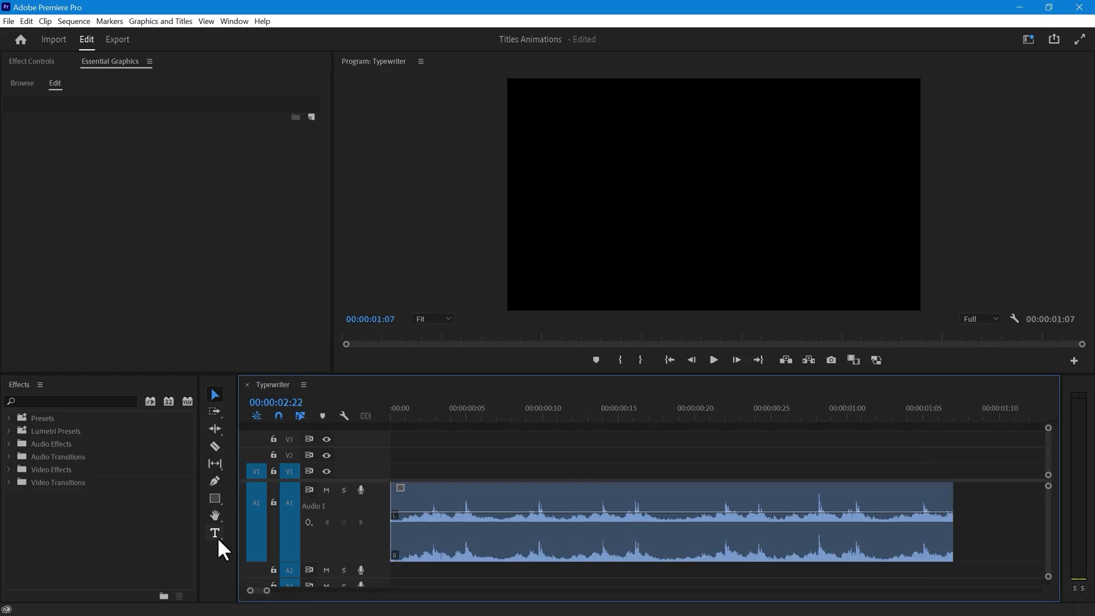
- Add a text layer reading TYPEWRITER and centre it horizontally and vertically in the frame
{"action": "left_click", "coordinate": [215, 533]}
{"action": "left_click", "coordinate": [639, 203]}
{"action": "type", "text": "TYPEWRITER"}
{"action": "left_click", "coordinate": [65, 218]}
{"action": "left_click", "coordinate": [113, 219]}
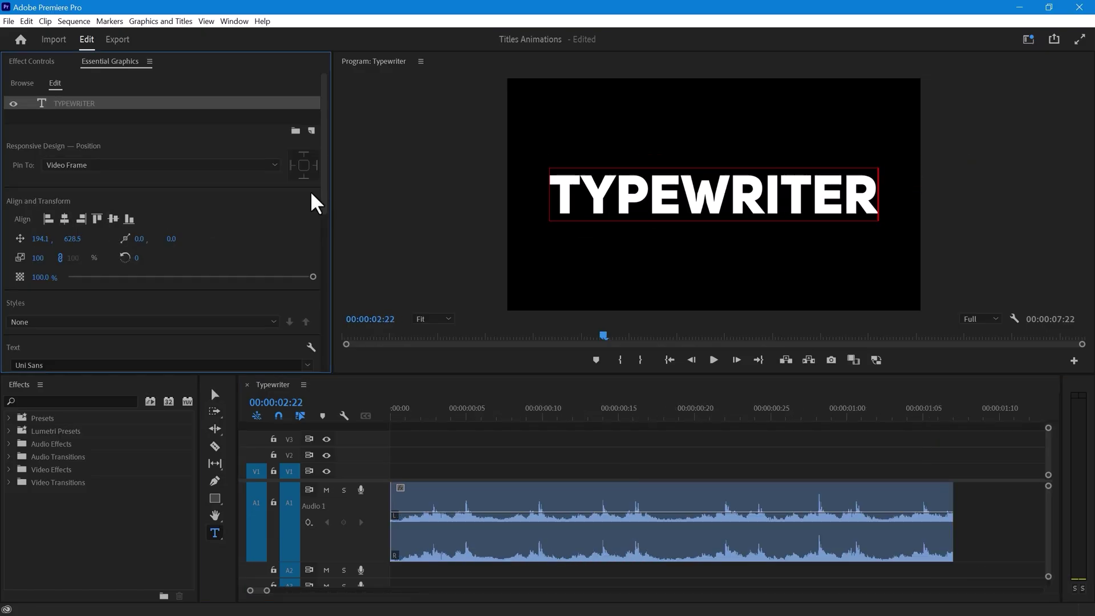
- Change the font of the whole TYPEWRITER title to Another Typewriter
{"action": "scroll", "coordinate": [310, 203], "scroll_direction": "down", "scroll_amount": 3}
{"action": "key", "text": "ctrl+a"}
{"action": "left_click", "coordinate": [272, 313]}
{"action": "type", "text": "ther Typew"}
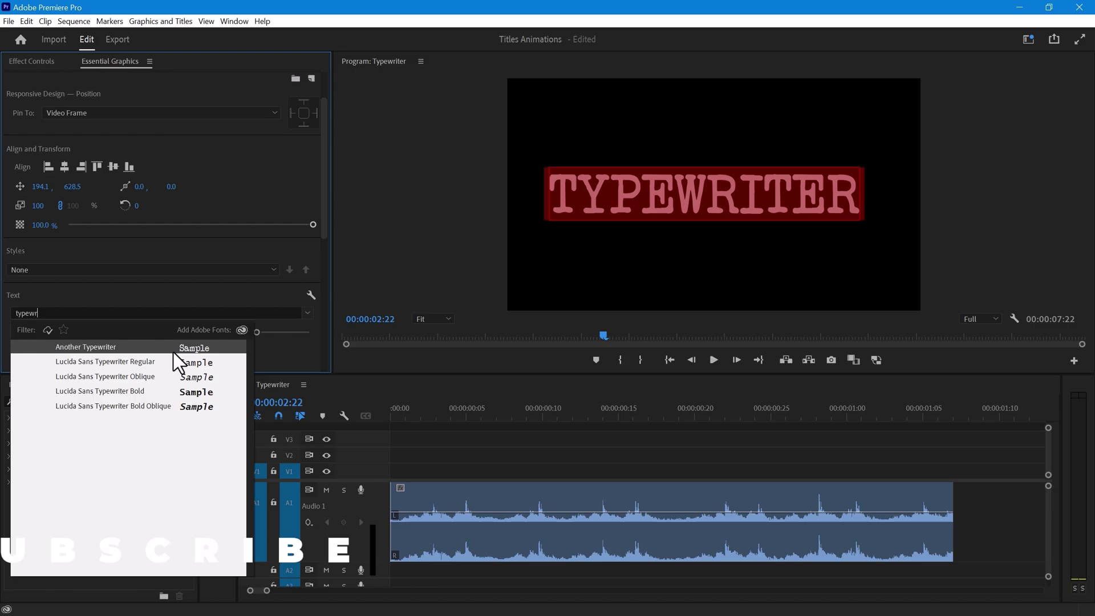
{"action": "left_click", "coordinate": [174, 348]}
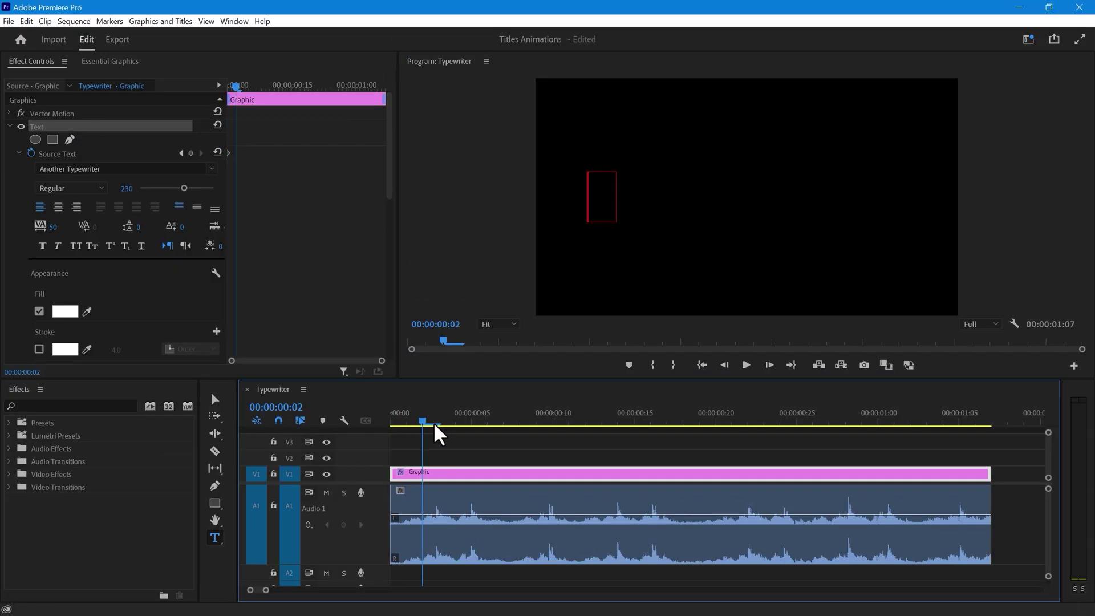
- Keyframe the source text with the letter T at 00:00:00:03 and Y at 00:00:00:05, matching the audio peaks
{"action": "left_click", "coordinate": [142, 308]}
{"action": "left_click", "coordinate": [437, 423]}
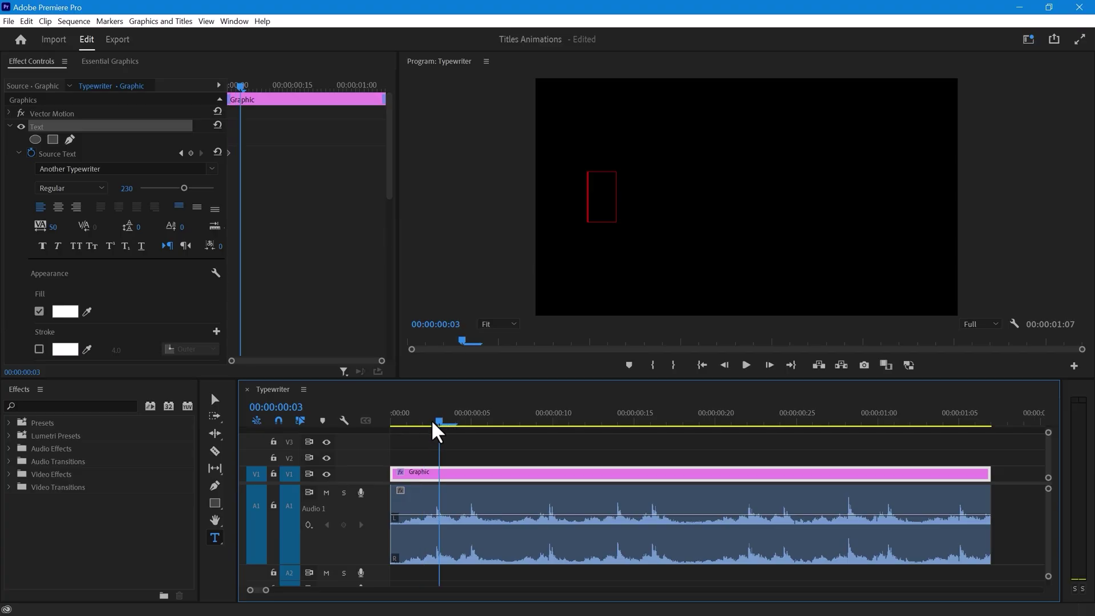
{"action": "left_click", "coordinate": [603, 200]}
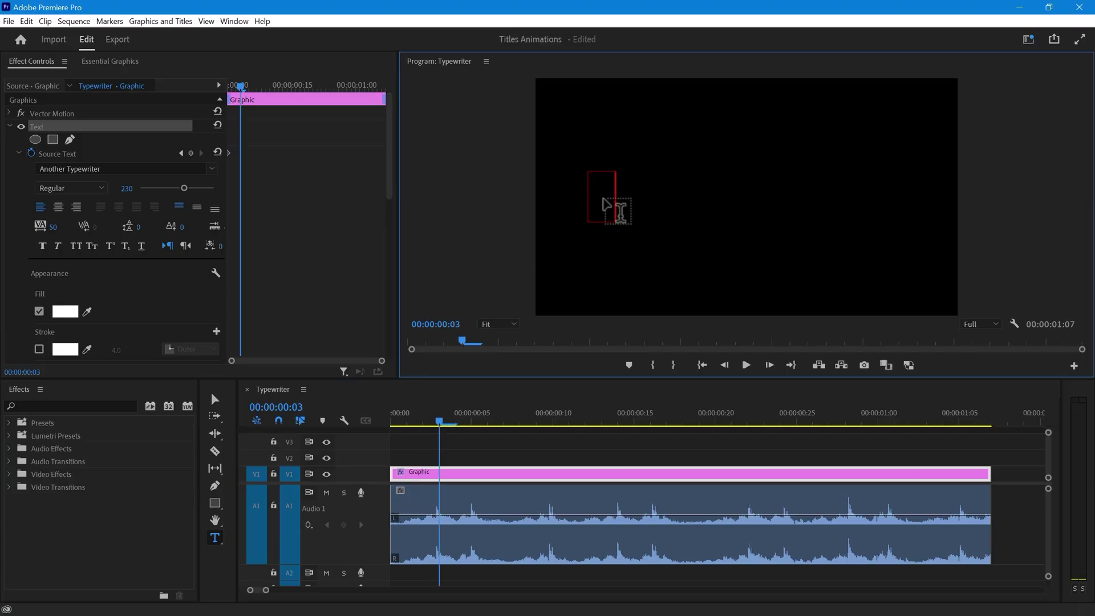
{"action": "left_click", "coordinate": [471, 422]}
{"action": "left_click", "coordinate": [620, 204]}
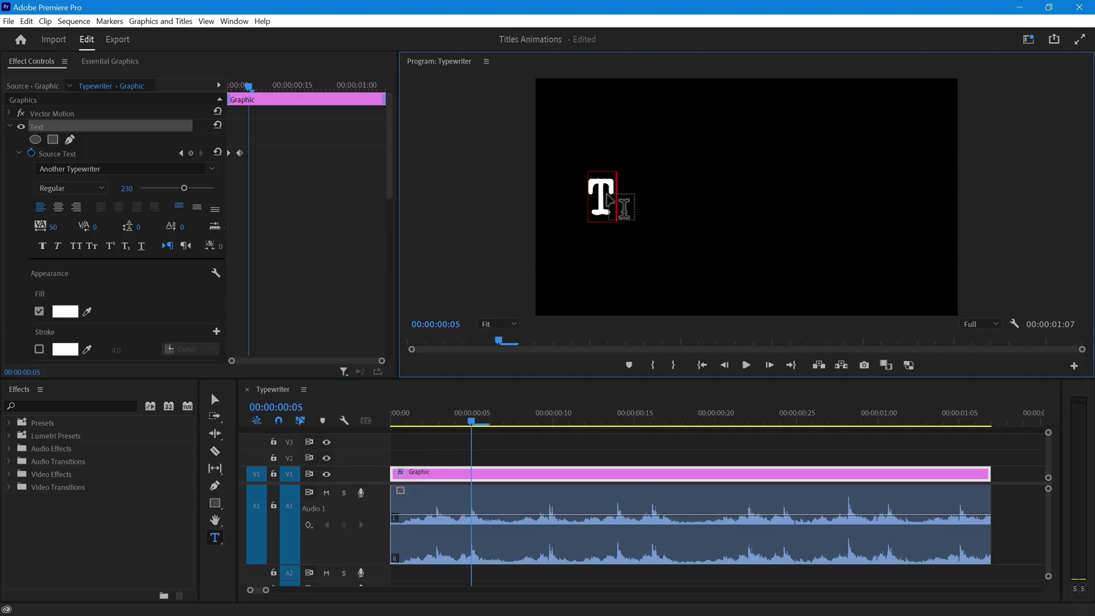
- Add the letter P at 00:00:00:10, then E and W at the next two audio peaks, as source text keyframes
{"action": "left_click", "coordinate": [551, 423]}
{"action": "left_click", "coordinate": [654, 200]}
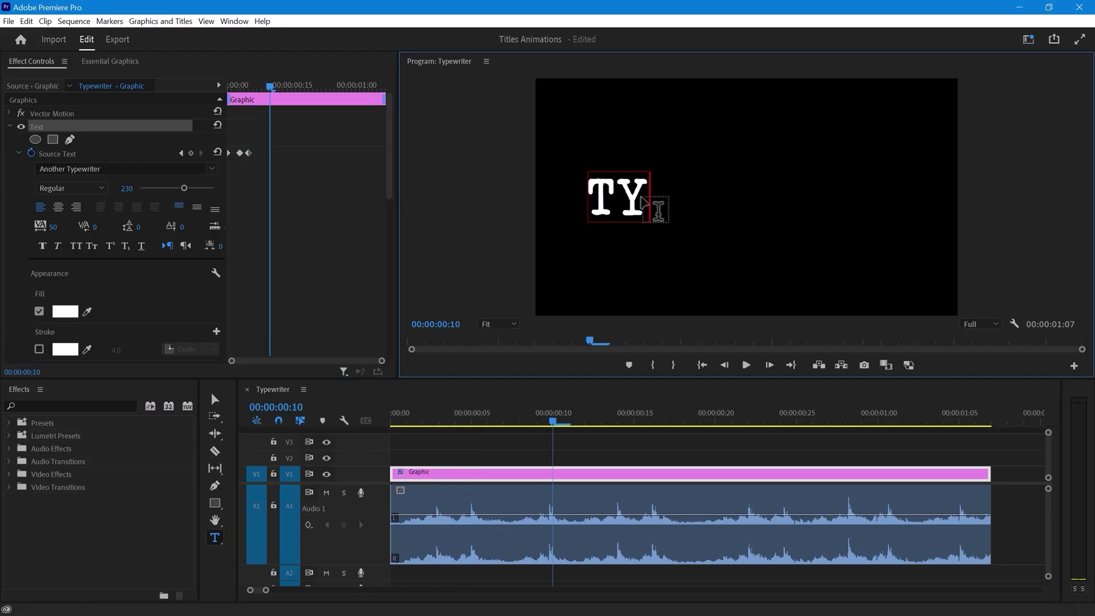
{"action": "type", "text": "P"}
{"action": "left_click", "coordinate": [618, 424]}
{"action": "left_click", "coordinate": [679, 233]}
{"action": "type", "text": "E"}
{"action": "left_click", "coordinate": [651, 423]}
{"action": "type", "text": "W"}
- Add the letter R at 00:00:00:22, followed by I and T at the next audio peaks, as source text keyframes
{"action": "left_click", "coordinate": [748, 423]}
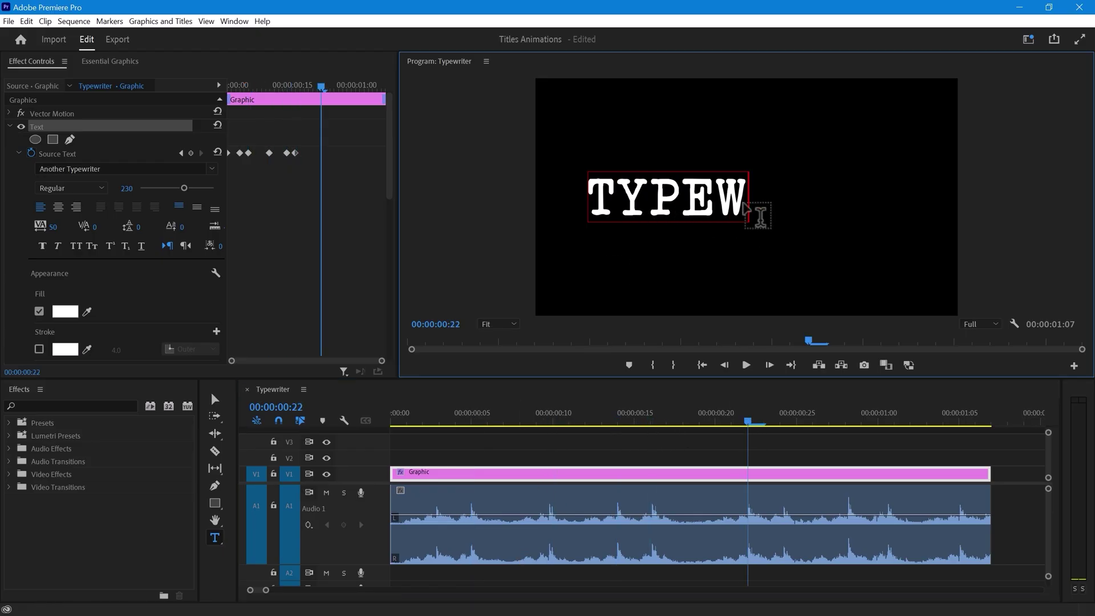
{"action": "type", "text": "R"}
{"action": "left_click", "coordinate": [781, 423]}
{"action": "type", "text": "I"}
{"action": "left_click", "coordinate": [845, 423]}
{"action": "type", "text": "T"}
- Complete the word with source text keyframes adding E at 00:00:01:00 and R at 00:00:01:05
{"action": "left_click", "coordinate": [878, 423]}
{"action": "left_click", "coordinate": [827, 206]}
{"action": "type", "text": "E"}
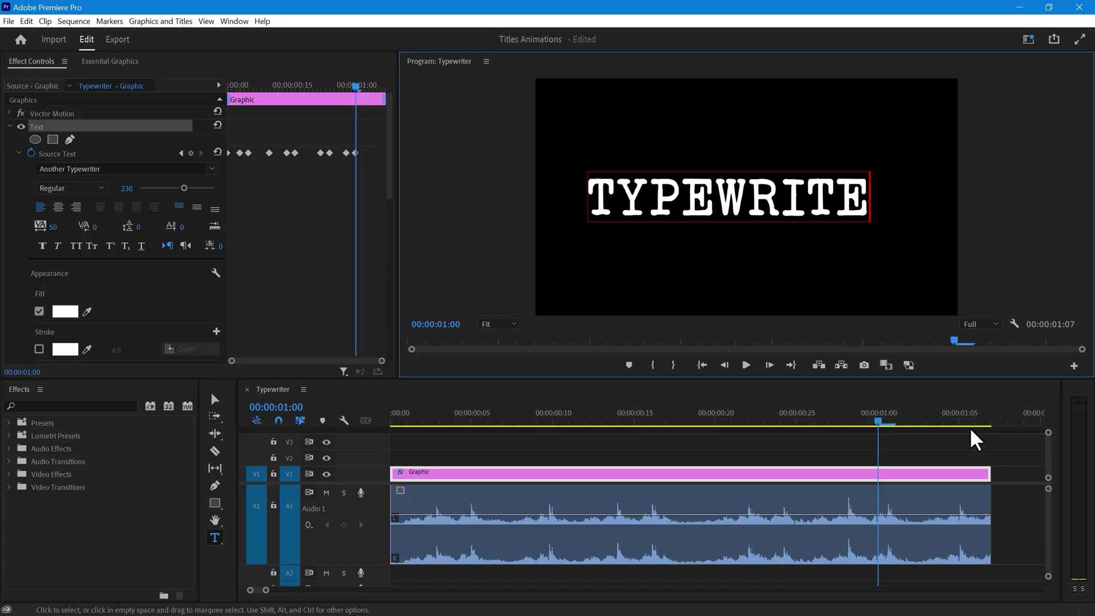
{"action": "left_click", "coordinate": [959, 423]}
{"action": "left_click", "coordinate": [858, 208]}
{"action": "type", "text": "R"}
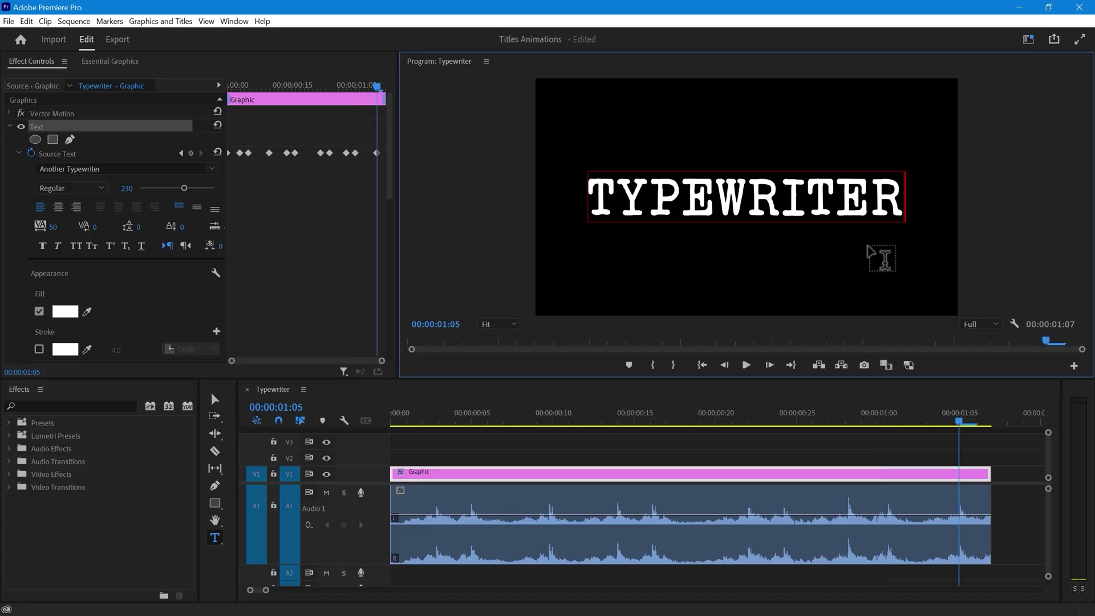
- Play back the typewriter title to check that the letters match the typing sounds
{"action": "key", "text": "space"}
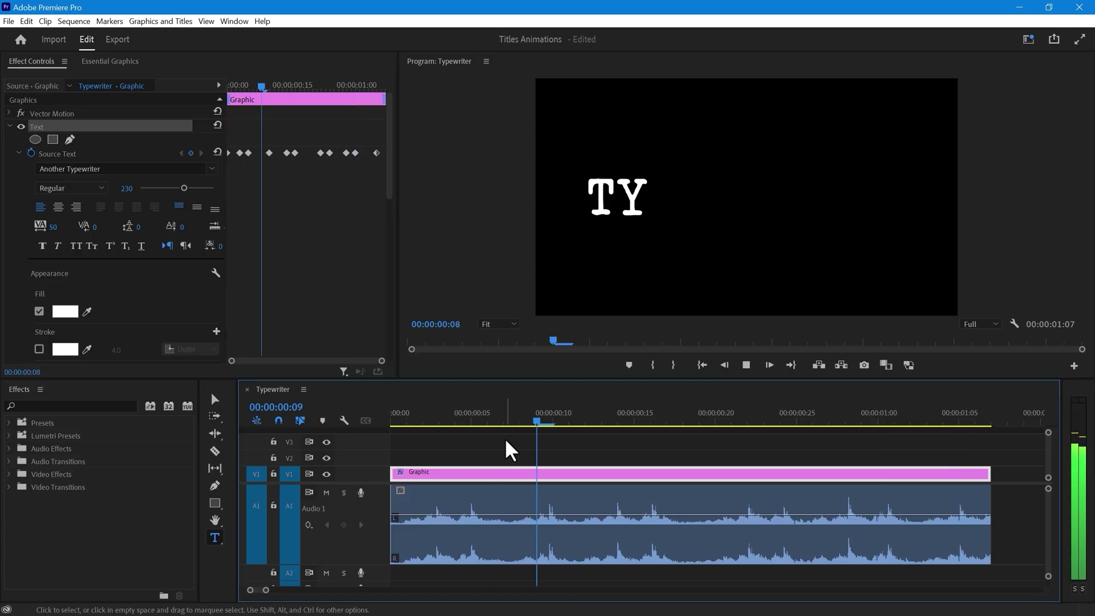
{"action": "left_click", "coordinate": [535, 425]}
{"action": "key", "text": "space"}
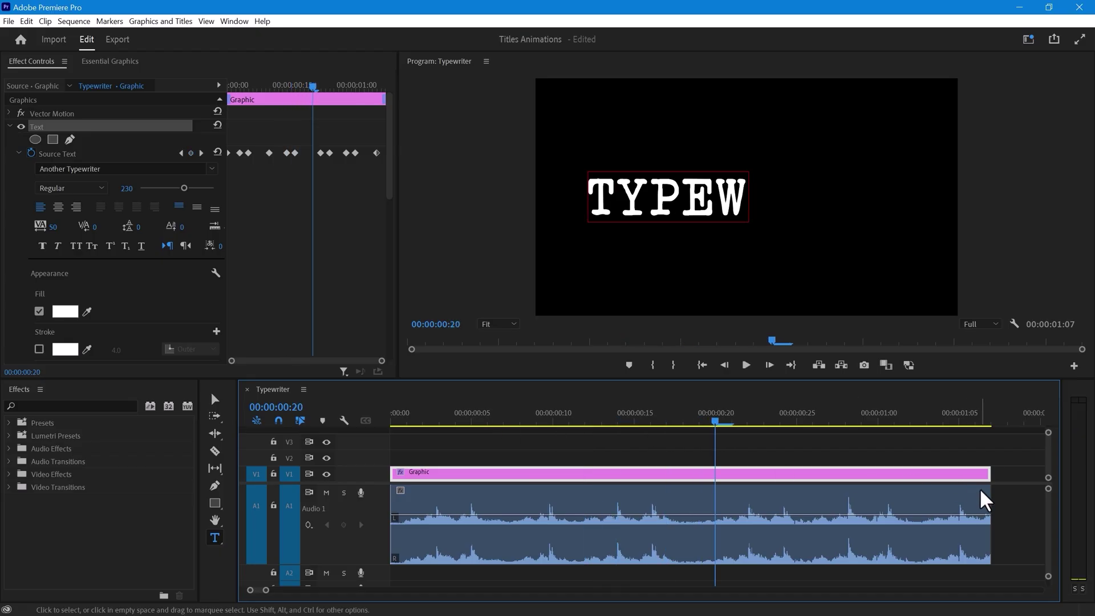
- Extend the title graphic's end to 00:00:01:13 and return the playhead to the sequence start
{"action": "left_click_drag", "start_coordinate": [982, 472], "coordinate": [1044, 472]}
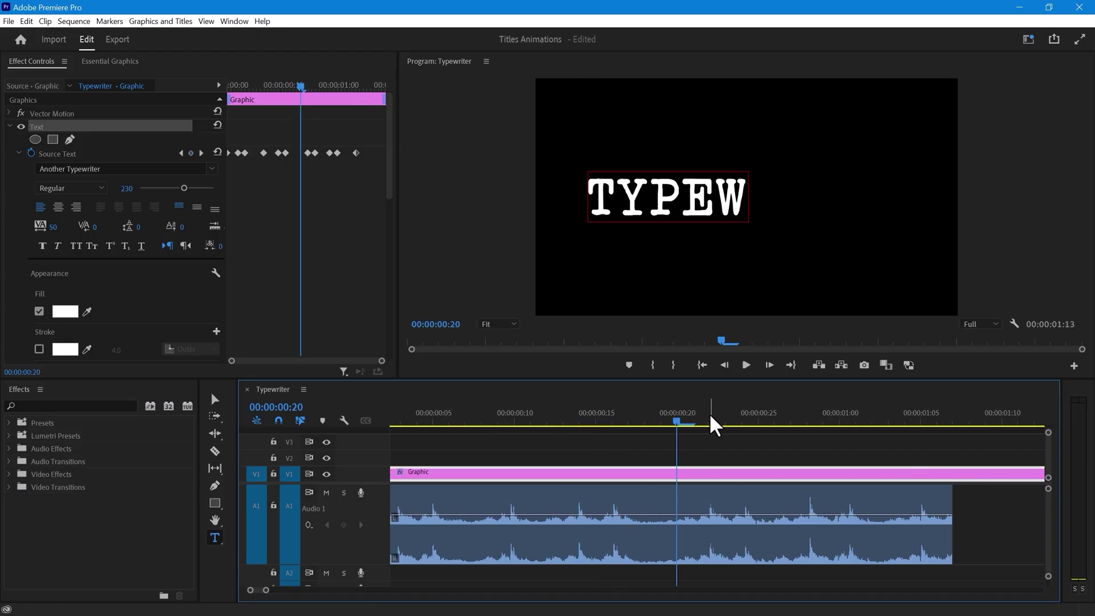
{"action": "left_click_drag", "start_coordinate": [711, 423], "coordinate": [264, 428]}
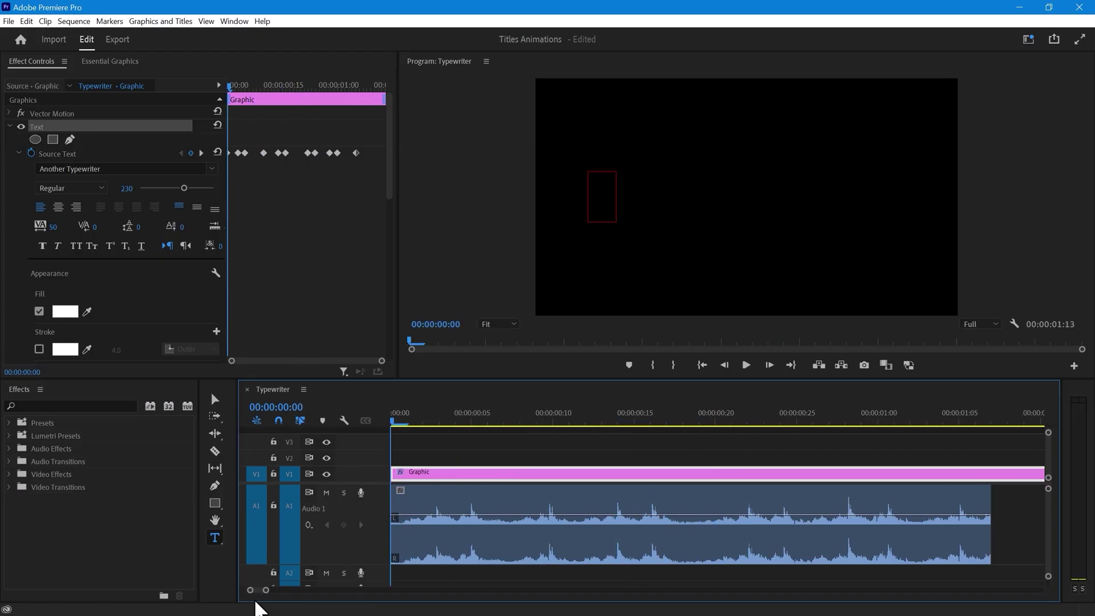